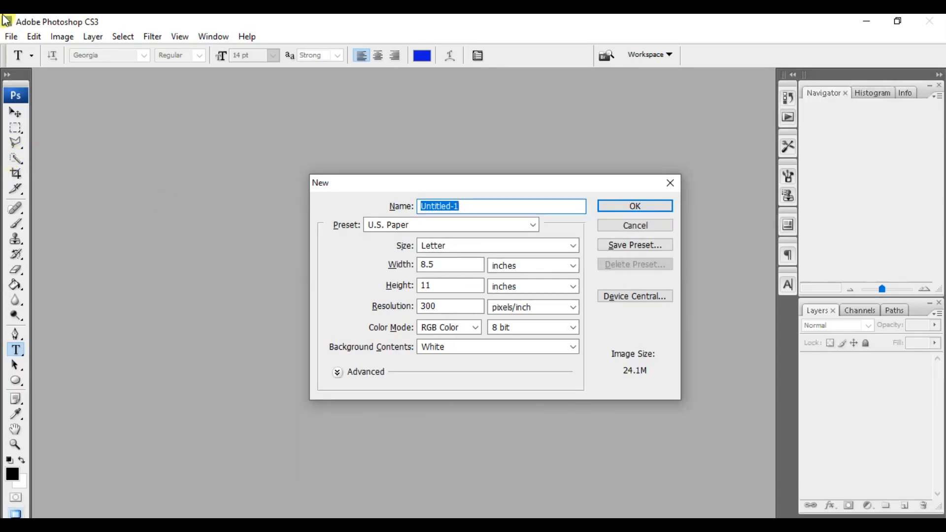
Create a new document named Demo with the U.S. Paper preset, Letter size, 8.5 x 11 inches, 300 pixels/inch, RGB Color and white background
{"action": "left_click", "coordinate": [11, 37]}
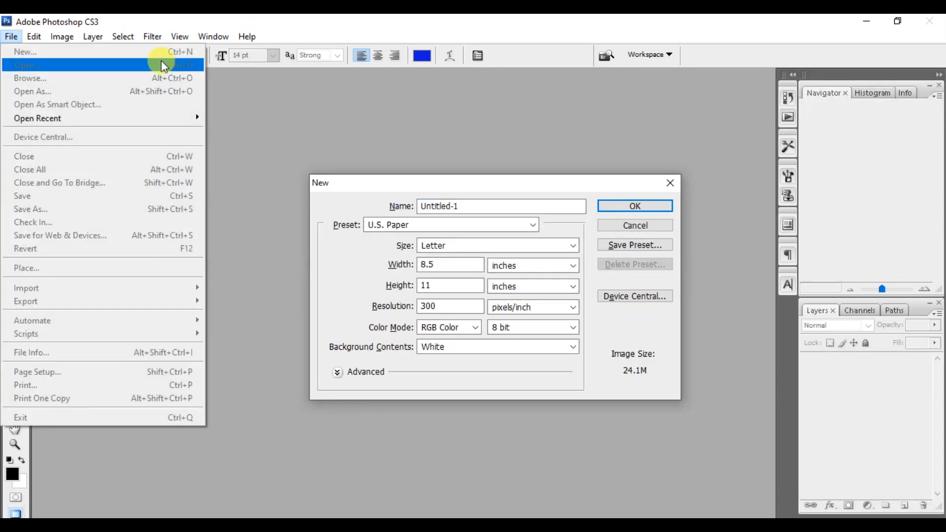
{"action": "left_click", "coordinate": [344, 189]}
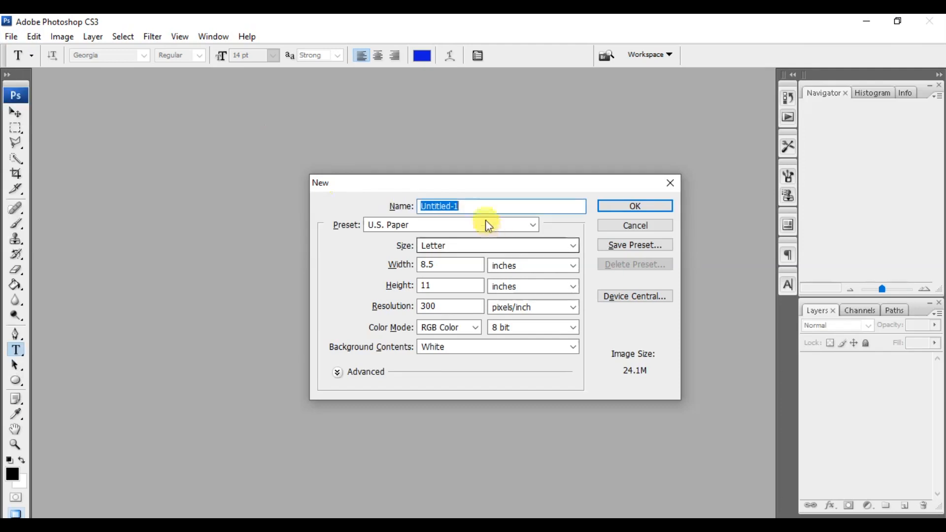
{"action": "type", "text": "Demo"}
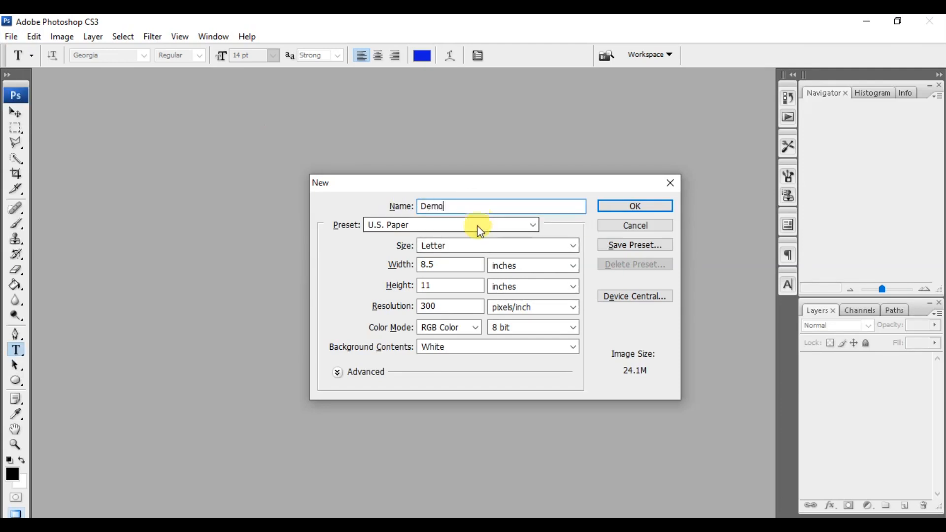
{"action": "left_click", "coordinate": [477, 225]}
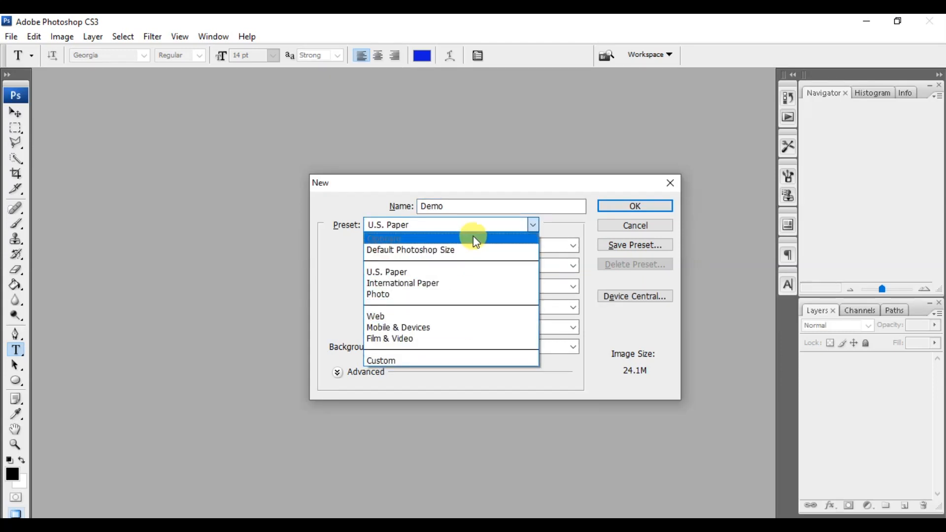
{"action": "left_click", "coordinate": [534, 222]}
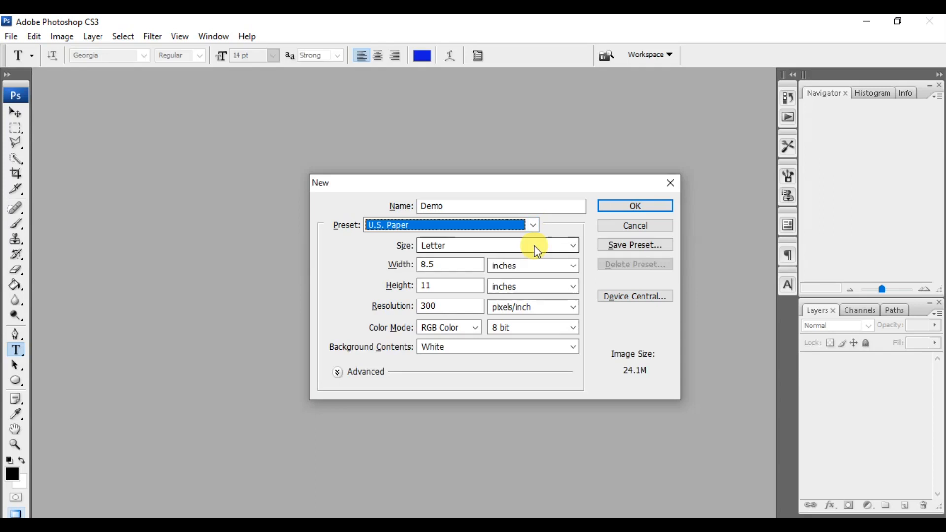
{"action": "left_click", "coordinate": [524, 270]}
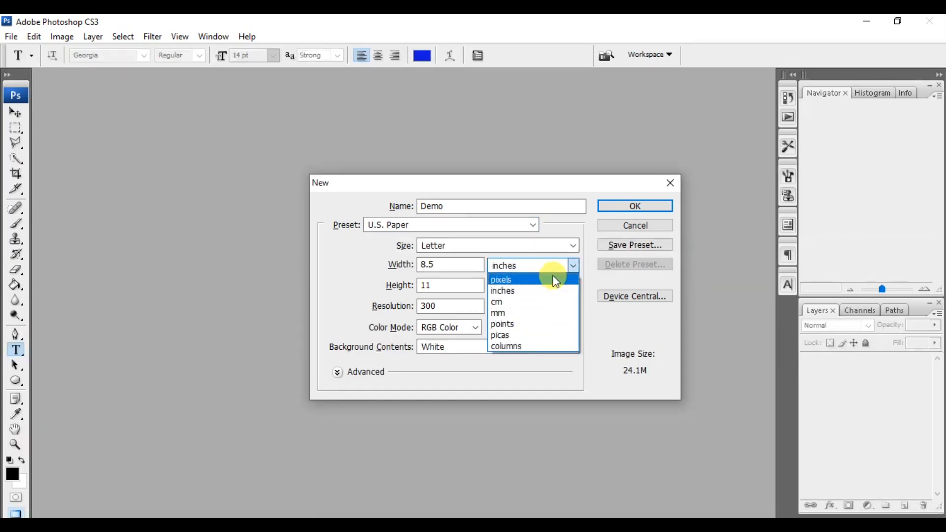
{"action": "left_click", "coordinate": [573, 266]}
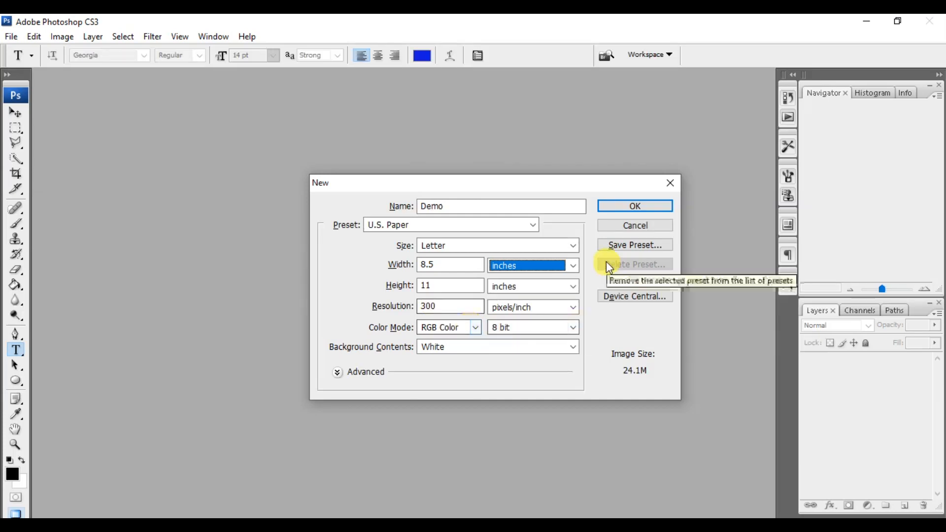
{"action": "left_click", "coordinate": [607, 203]}
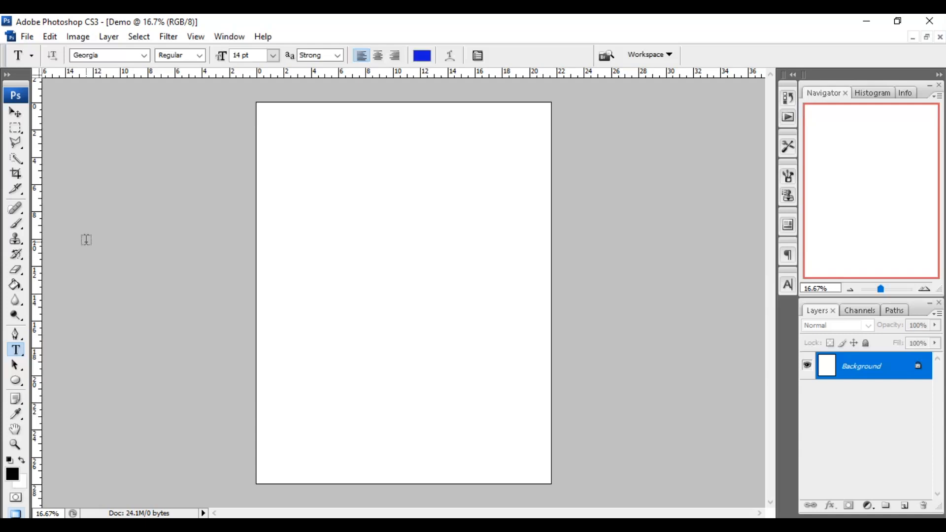
Open the photo 002.jpg from the My Photos folder and place its floating window beside the Demo document
{"action": "key", "text": "ctrl+o"}
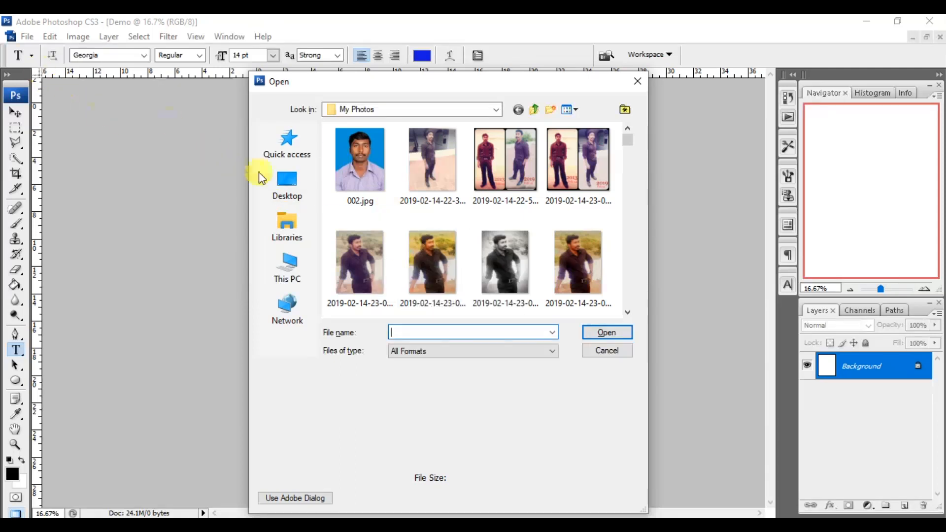
{"action": "double_click", "coordinate": [375, 176]}
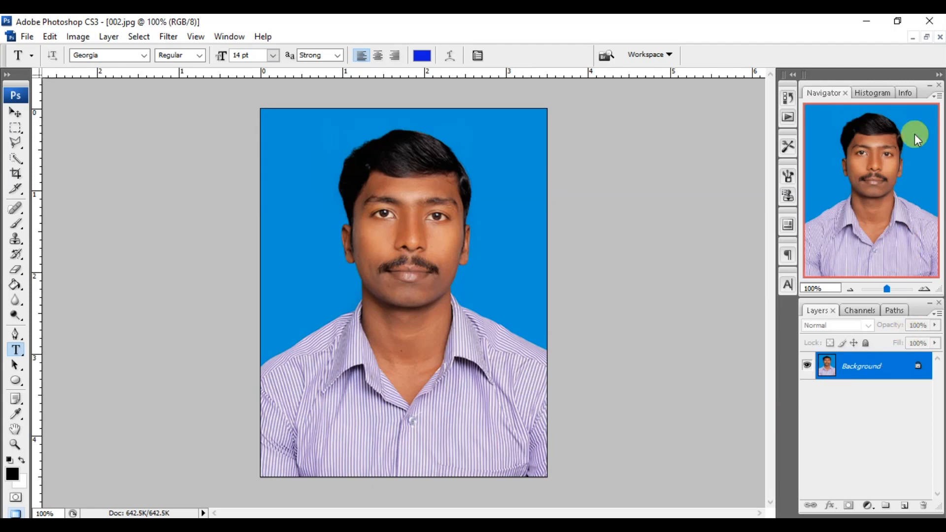
{"action": "left_click", "coordinate": [928, 37]}
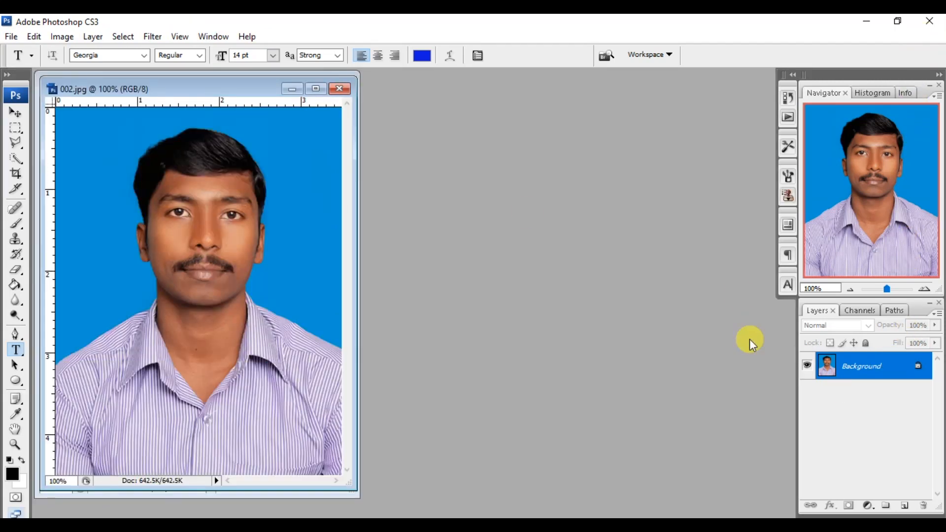
{"action": "left_click_drag", "start_coordinate": [243, 91], "coordinate": [557, 114]}
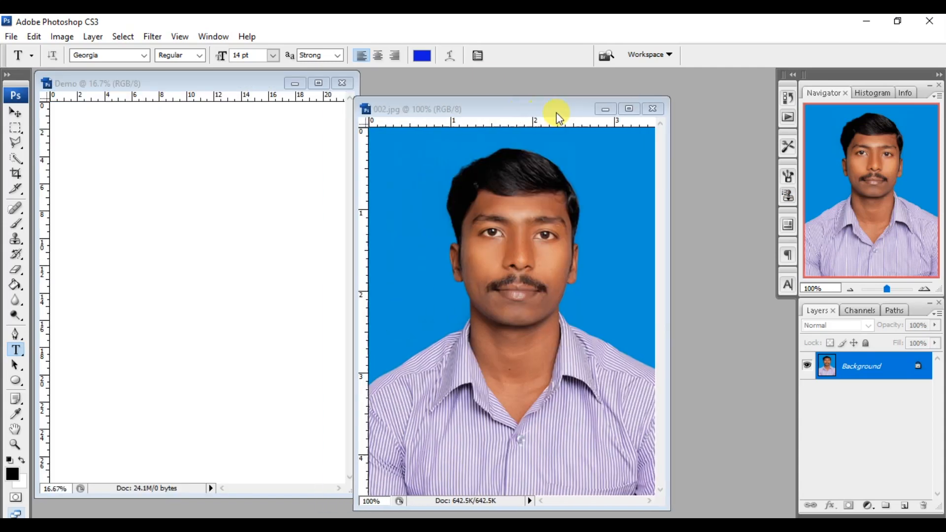
{"action": "left_click", "coordinate": [208, 86]}
{"action": "left_click", "coordinate": [459, 109]}
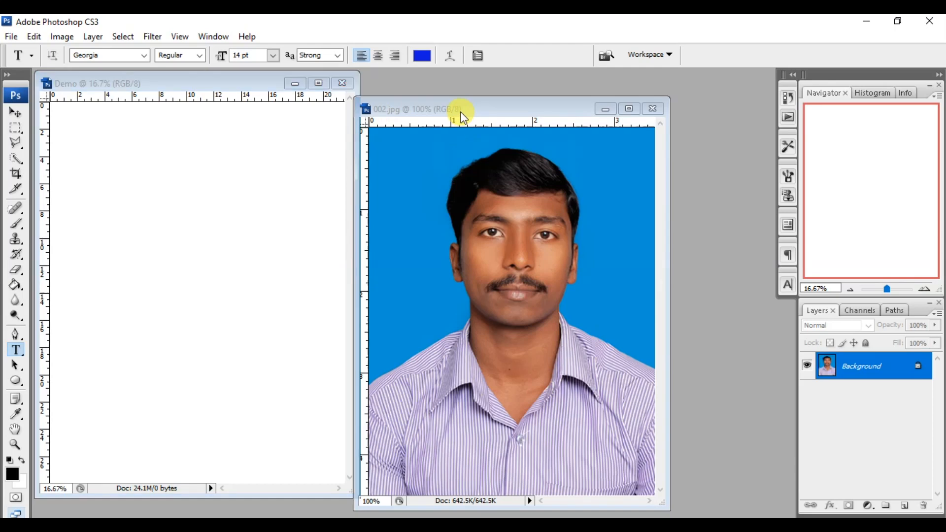
{"action": "left_click_drag", "start_coordinate": [468, 110], "coordinate": [527, 114]}
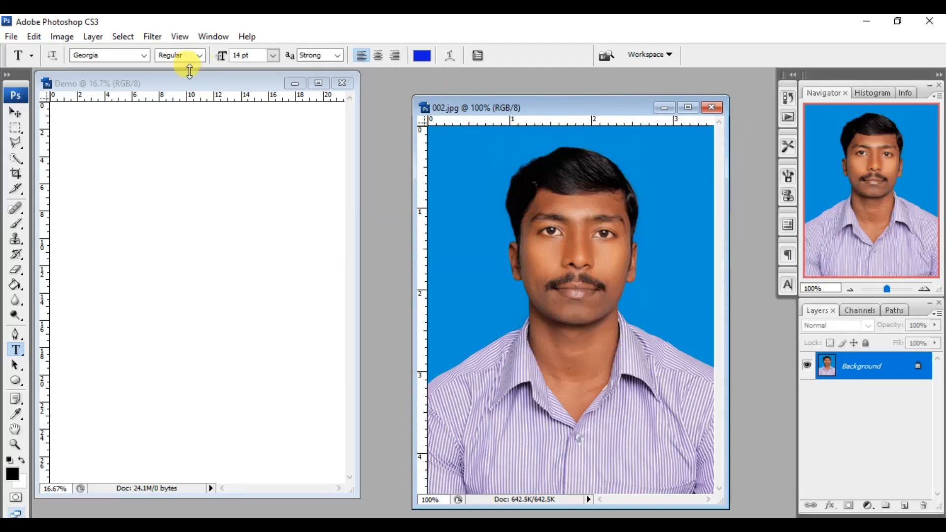
Duplicate the 002.jpg image as a separate document named 002 copy
{"action": "left_click", "coordinate": [63, 38]}
{"action": "left_click", "coordinate": [73, 91]}
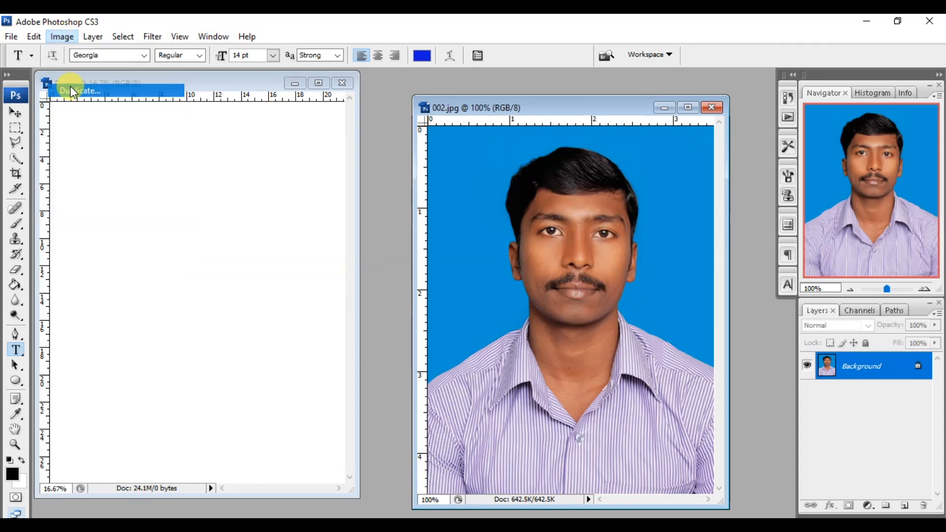
{"action": "left_click", "coordinate": [576, 185]}
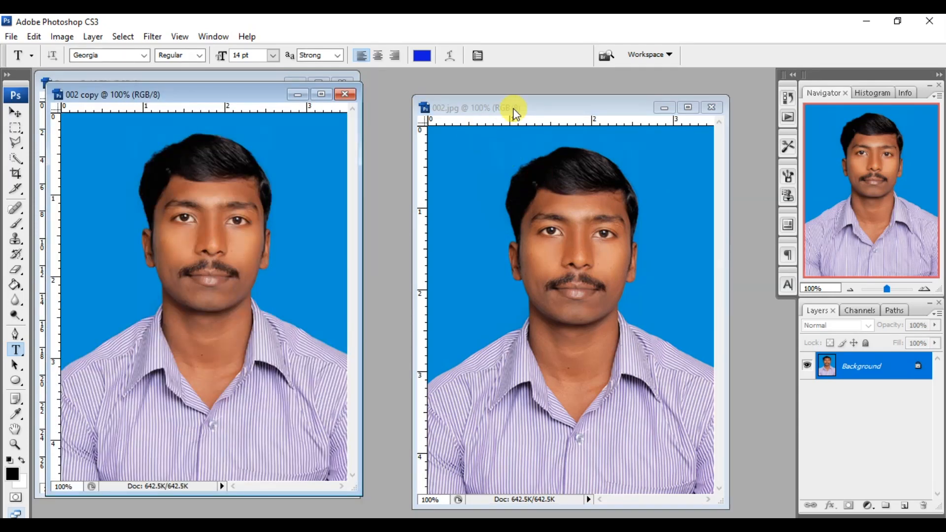
Close the original 002.jpg and move the 002 copy window beside the Demo document
{"action": "left_click", "coordinate": [438, 110]}
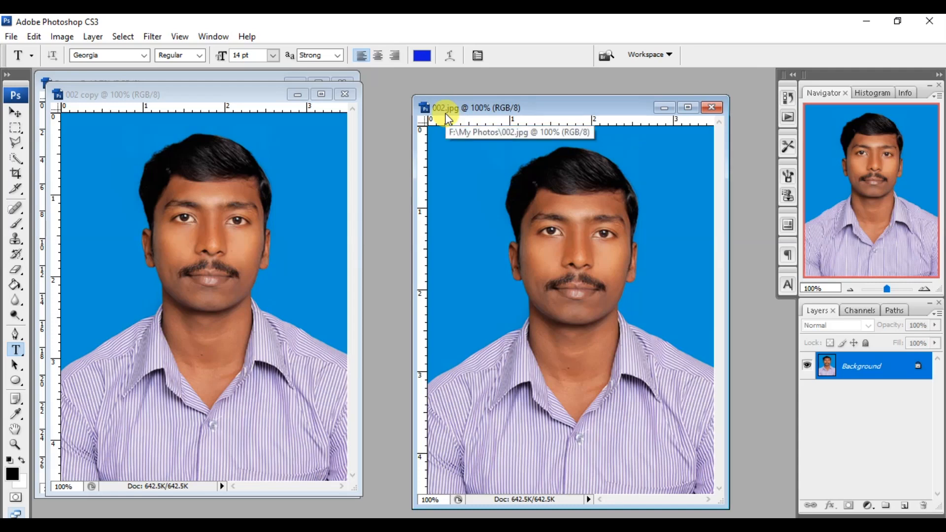
{"action": "left_click", "coordinate": [93, 108]}
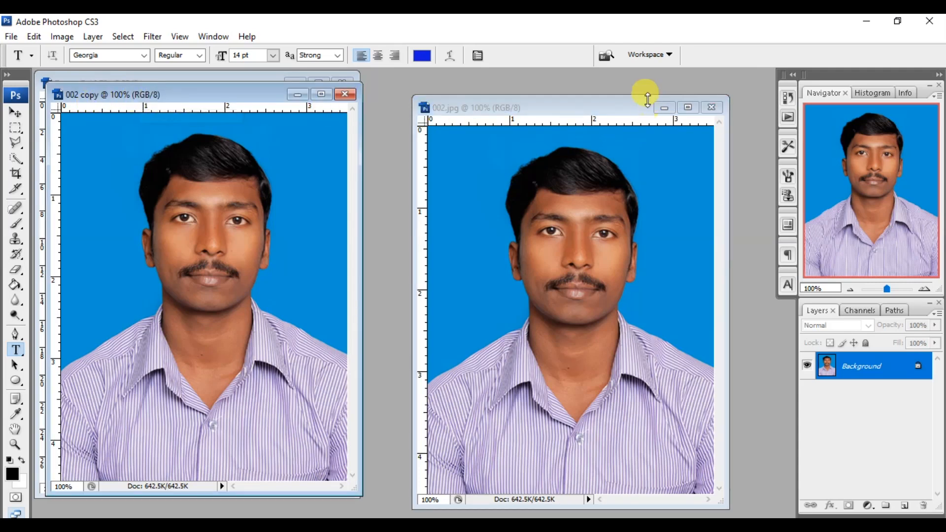
{"action": "left_click", "coordinate": [712, 108]}
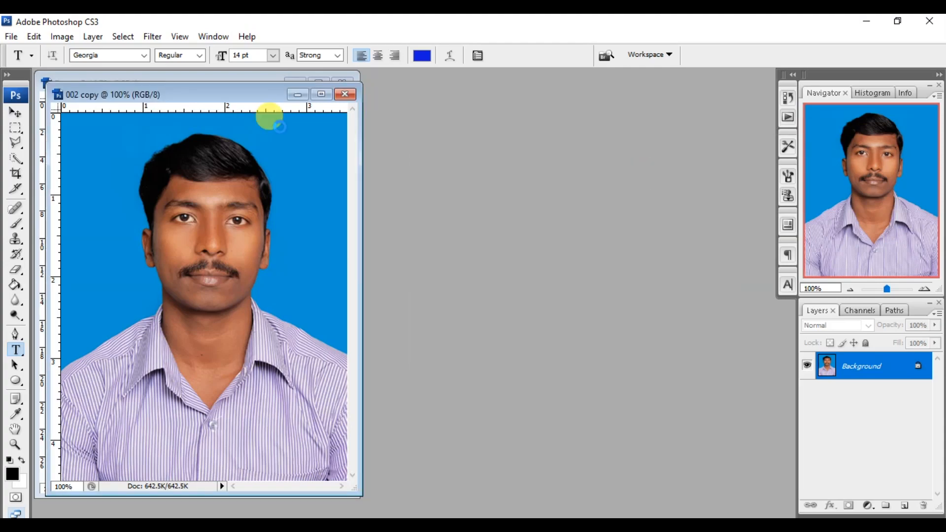
{"action": "left_click_drag", "start_coordinate": [226, 100], "coordinate": [606, 106]}
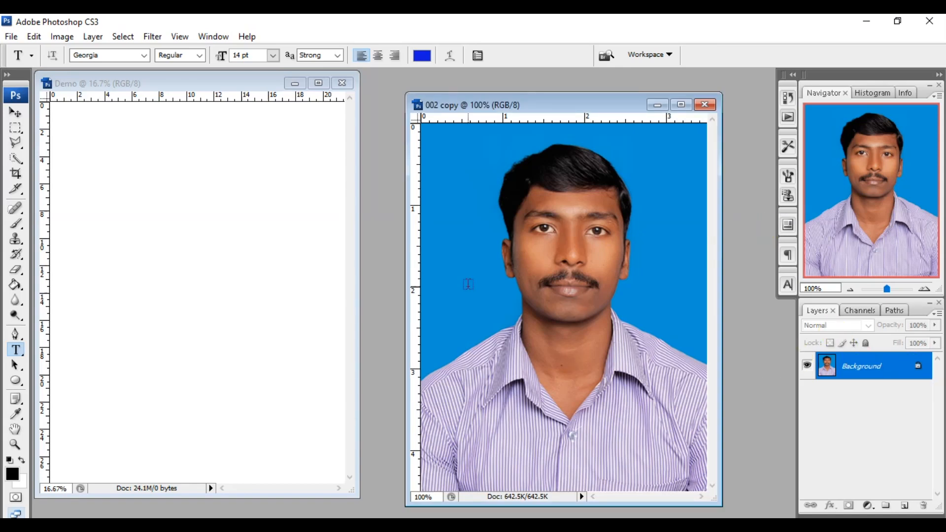
Convert the Background of 002 copy into a regular layer named Layer 0 and copy it onto the Demo page with the Move tool
{"action": "double_click", "coordinate": [870, 367]}
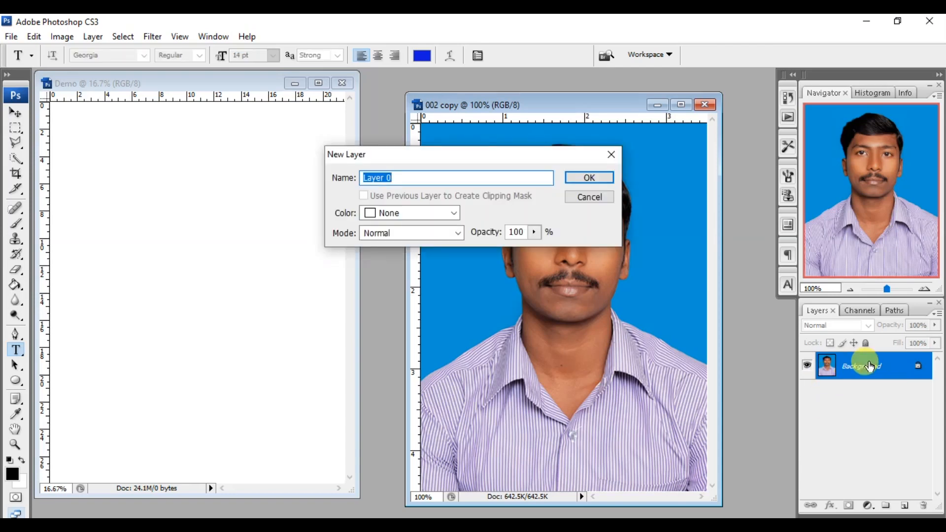
{"action": "key", "text": "Return"}
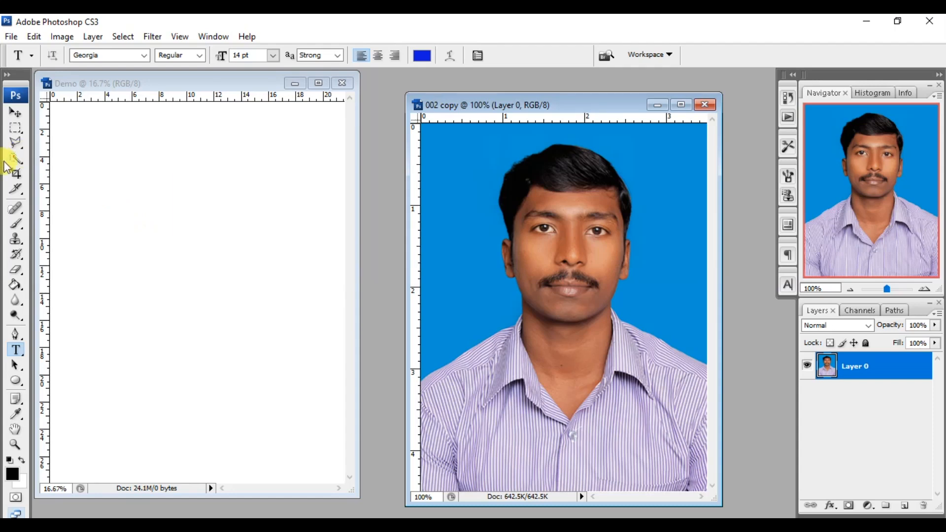
{"action": "left_click", "coordinate": [16, 114]}
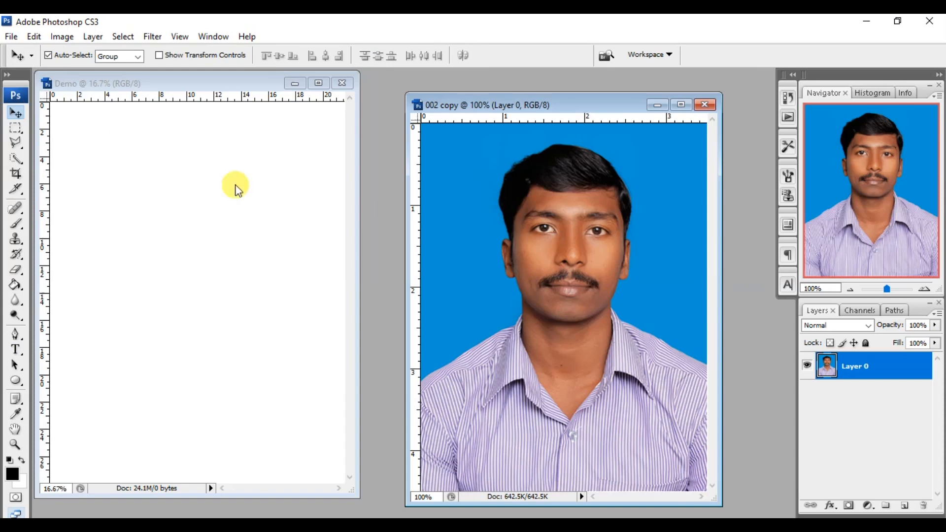
{"action": "left_click_drag", "start_coordinate": [593, 268], "coordinate": [232, 221]}
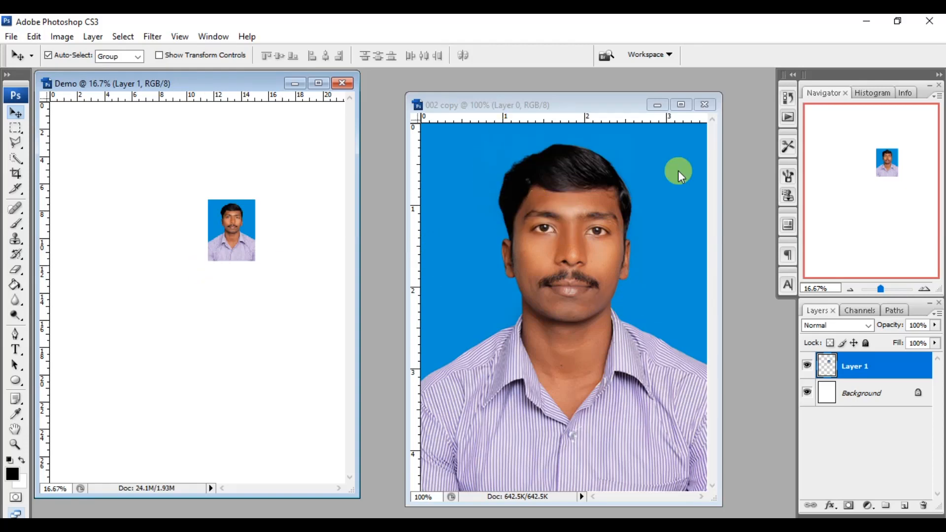
Close 002 copy without saving changes and maximize the Demo document window
{"action": "left_click", "coordinate": [704, 105]}
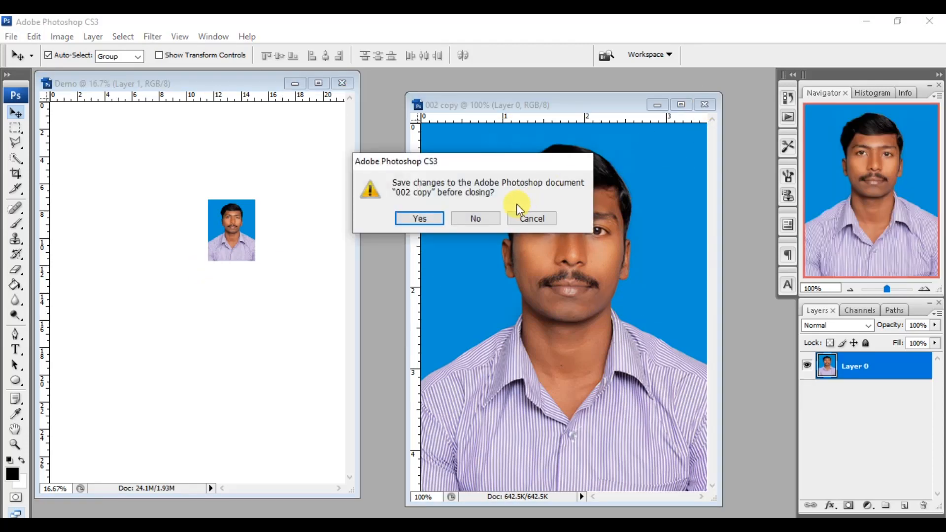
{"action": "left_click", "coordinate": [488, 217]}
{"action": "left_click", "coordinate": [317, 84]}
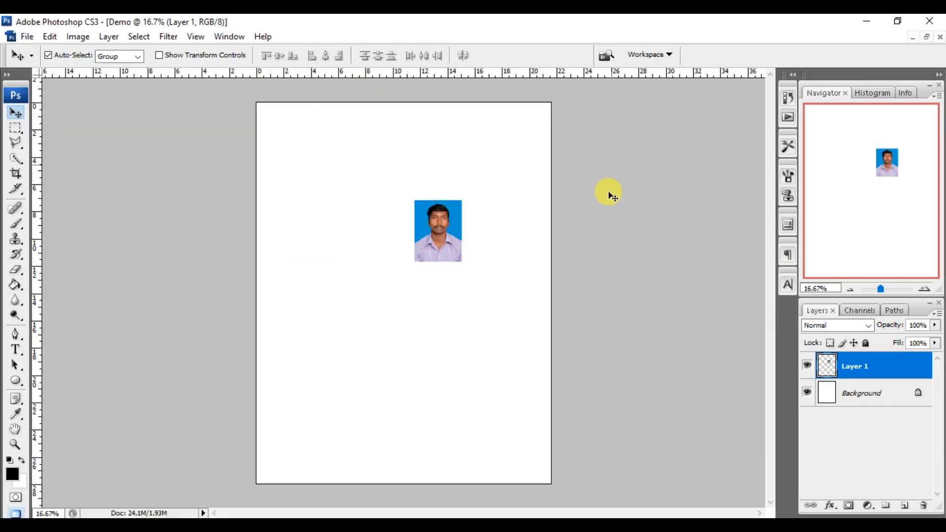
Scale the portrait layer proportionally to about 540% with Free Transform and centre it so it nearly fills the Demo page
{"action": "left_click_drag", "start_coordinate": [457, 242], "coordinate": [339, 187]}
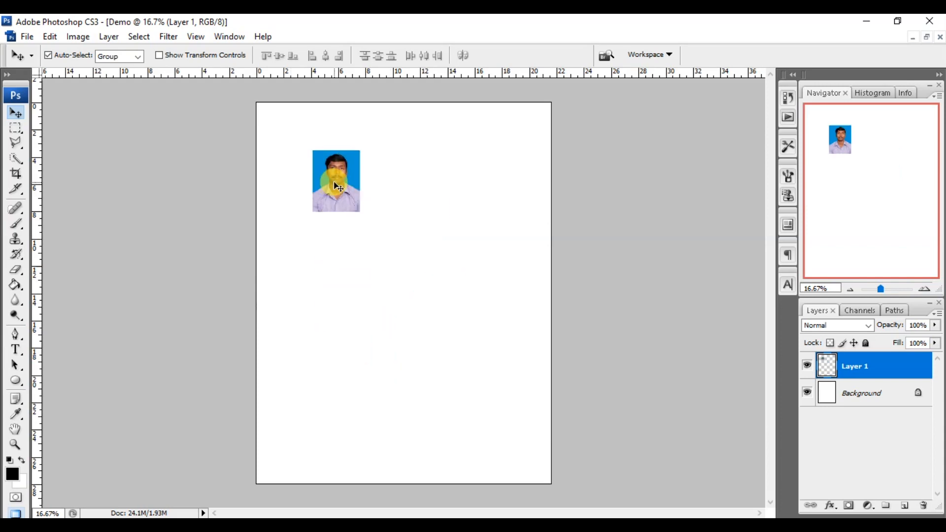
{"action": "key", "text": "ctrl+t"}
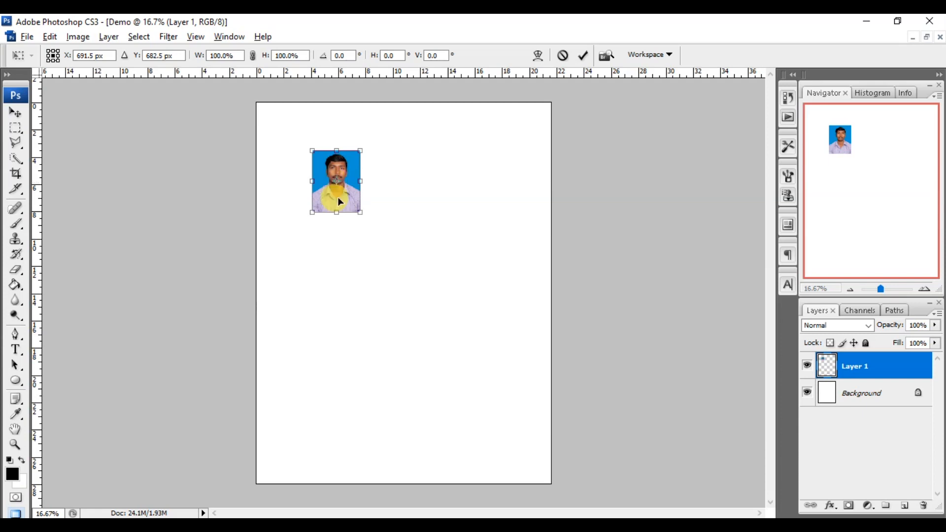
{"action": "left_click_drag", "start_coordinate": [361, 212], "coordinate": [450, 301]}
{"action": "left_click_drag", "start_coordinate": [498, 400], "coordinate": [530, 439]}
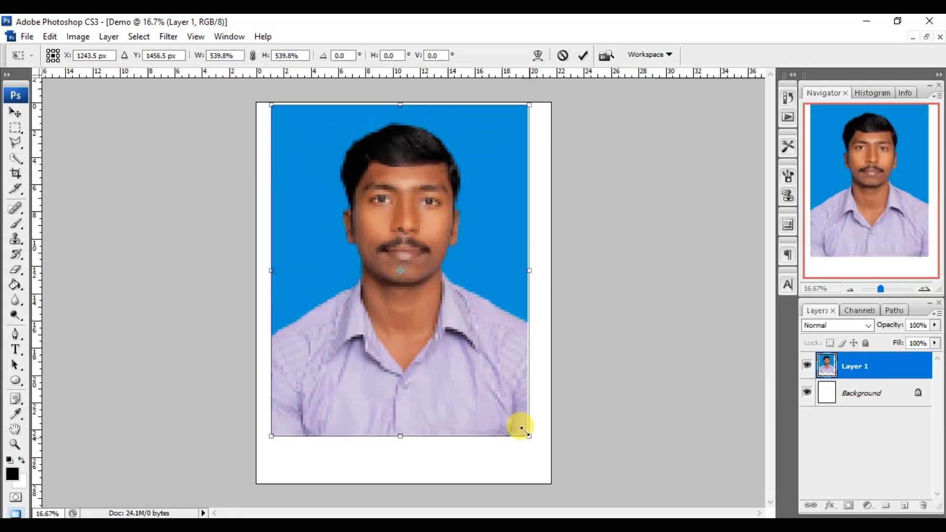
{"action": "left_click_drag", "start_coordinate": [485, 348], "coordinate": [490, 364]}
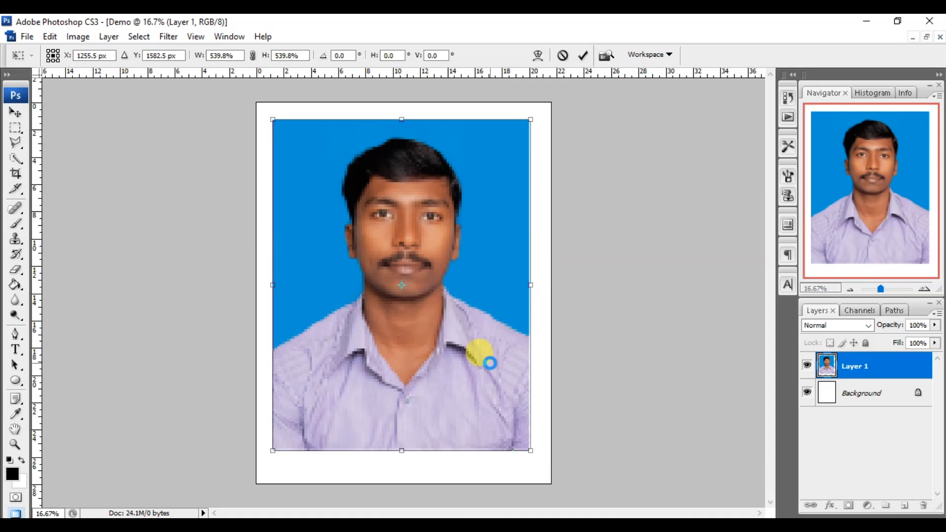
{"action": "key", "text": "Return"}
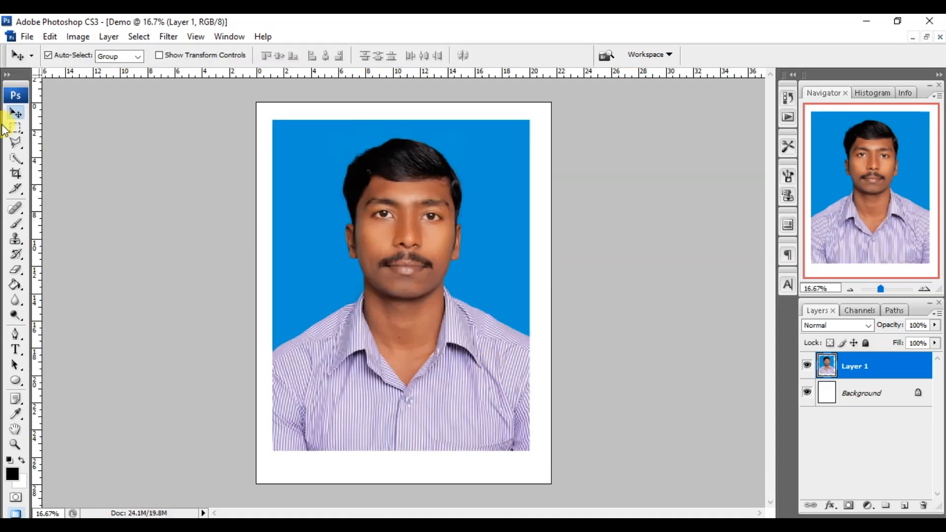
Outline the man's shirt, neck, head and shoulders as a closed selection with the Polygonal Lasso tool
{"action": "left_click", "coordinate": [19, 144]}
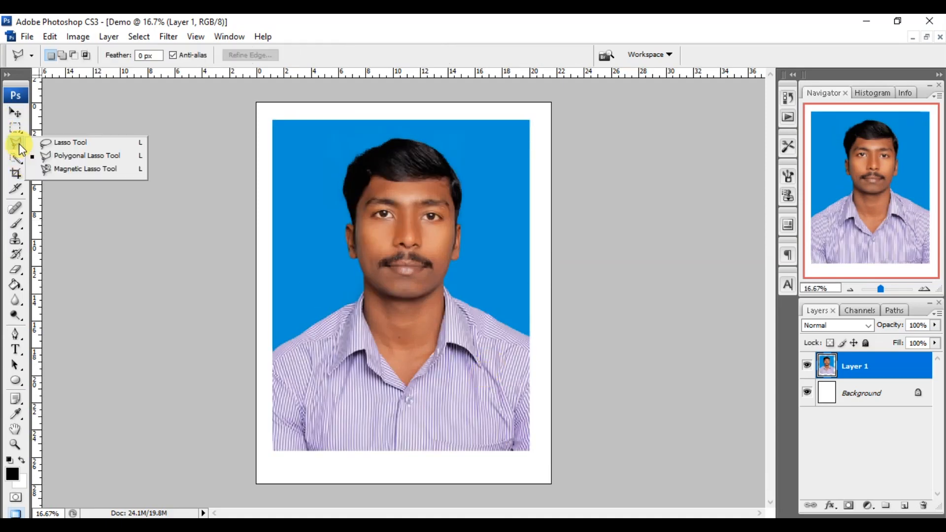
{"action": "left_click", "coordinate": [47, 156]}
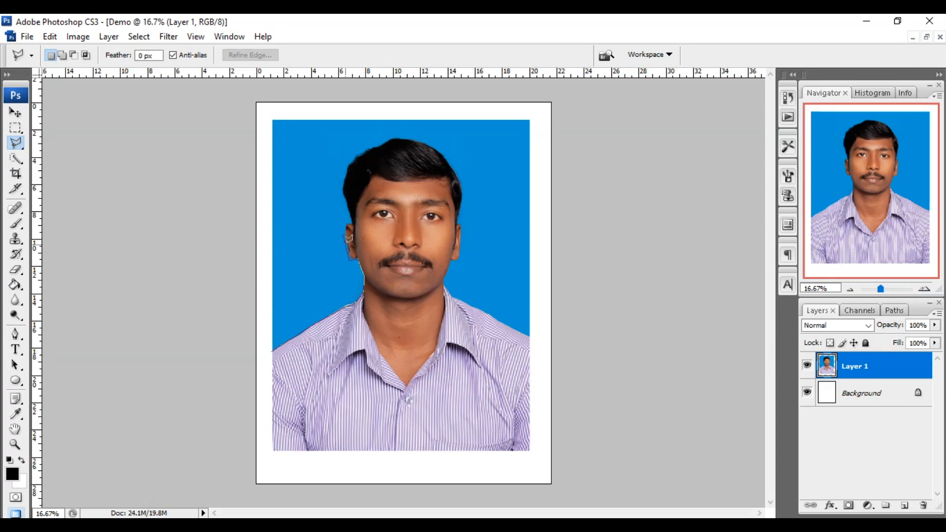
{"action": "left_click", "coordinate": [347, 224]}
{"action": "left_click", "coordinate": [356, 154]}
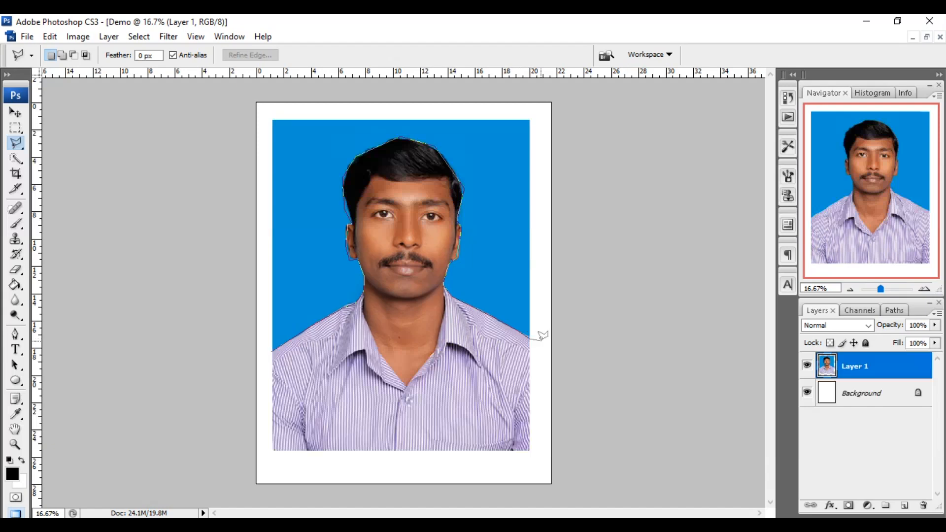
{"action": "left_click", "coordinate": [532, 456]}
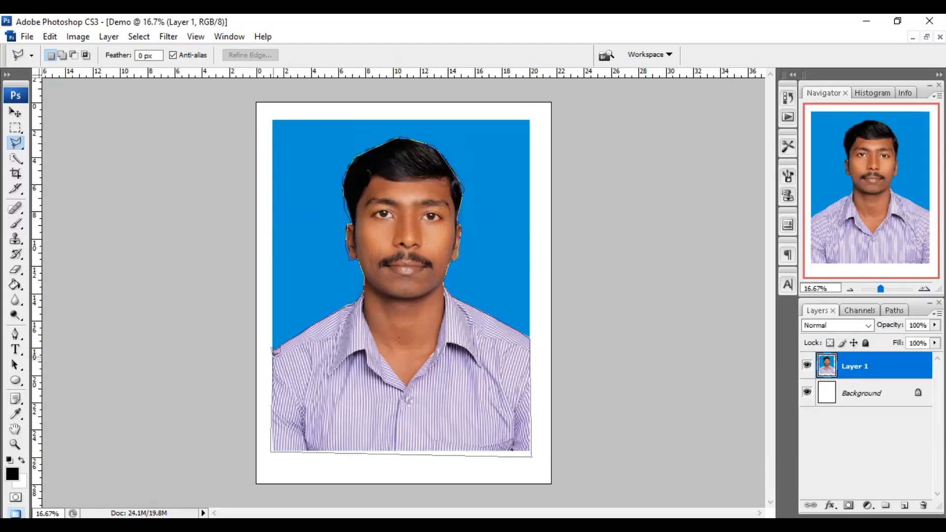
{"action": "left_click", "coordinate": [272, 347]}
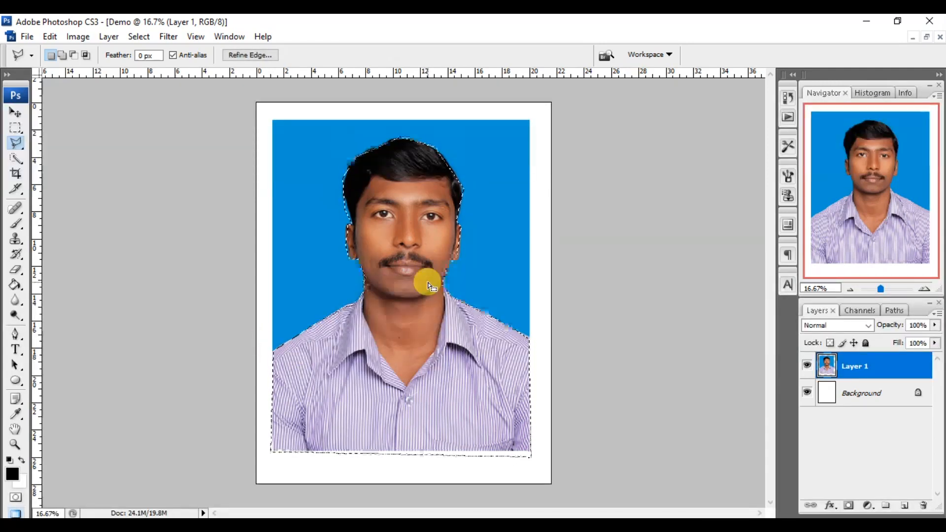
Feather the selection around the man with a radius of 0.5 pixels
{"action": "right_click", "coordinate": [402, 242]}
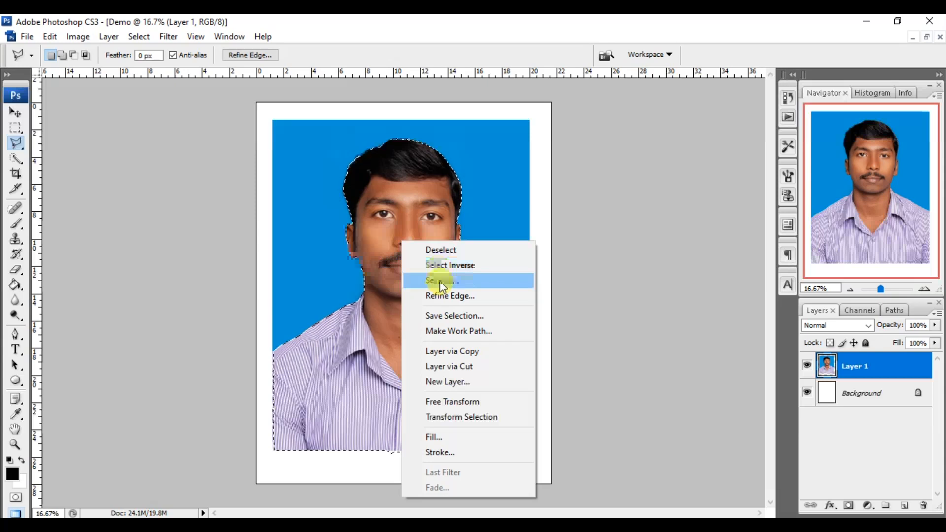
{"action": "left_click", "coordinate": [441, 282]}
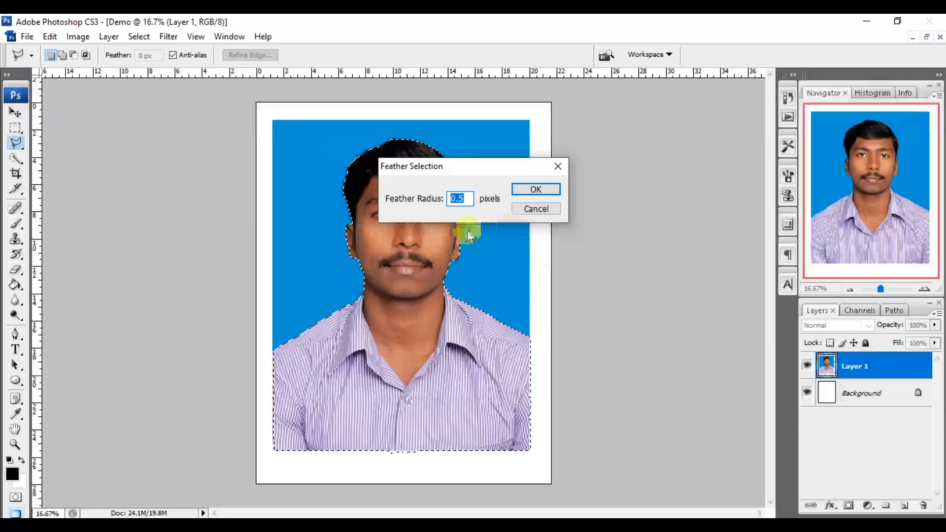
{"action": "left_click", "coordinate": [535, 189]}
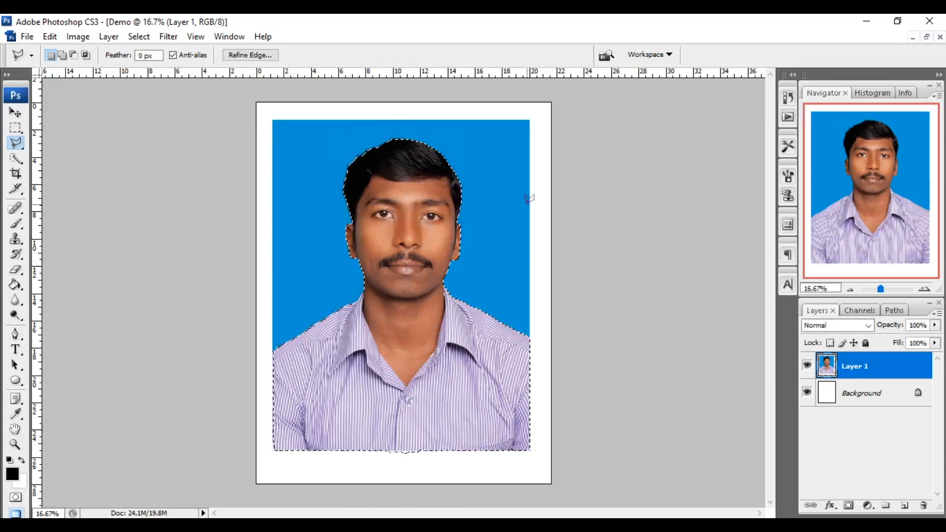
Copy the selected man onto a new layer and hide the blue-background portrait on Layer 1
{"action": "left_click", "coordinate": [909, 508]}
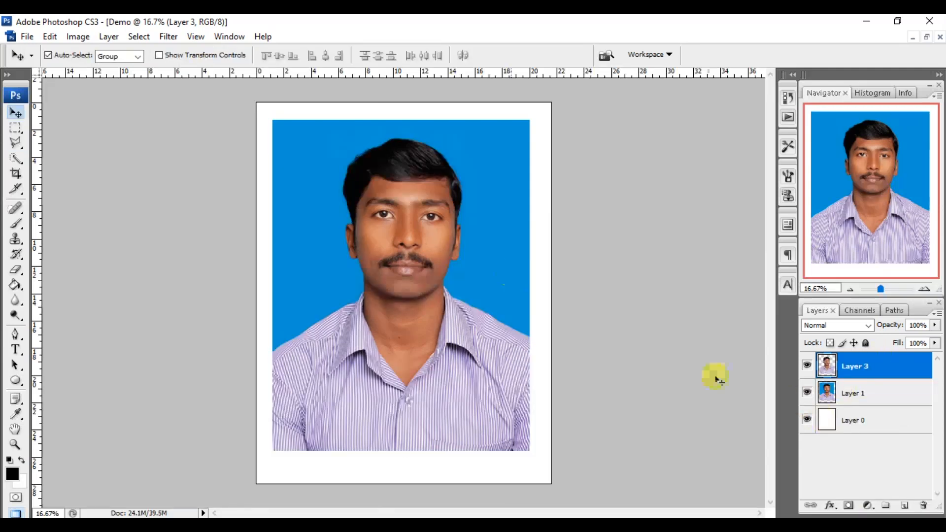
{"action": "left_click", "coordinate": [805, 394]}
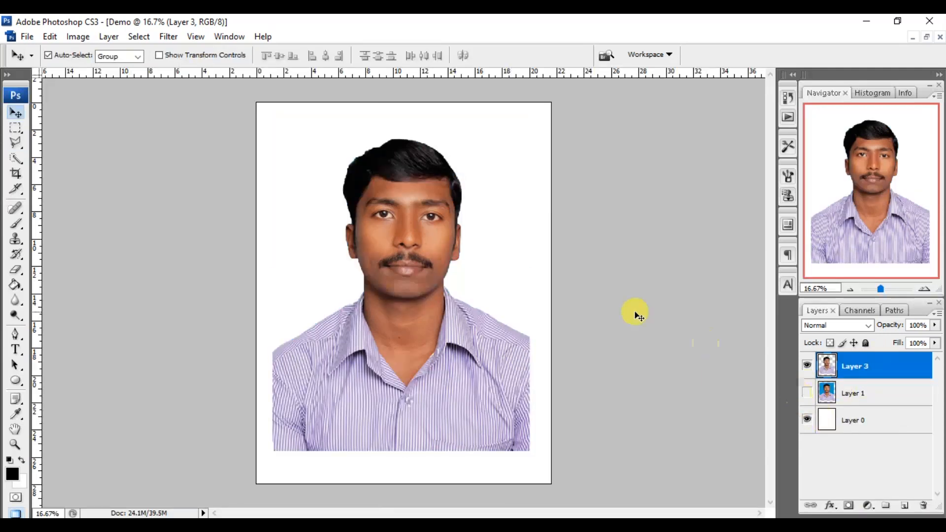
Scale the cut-out man to about 20.5% with Free Transform and move him to the page's upper-right corner
{"action": "left_click_drag", "start_coordinate": [400, 203], "coordinate": [397, 183]}
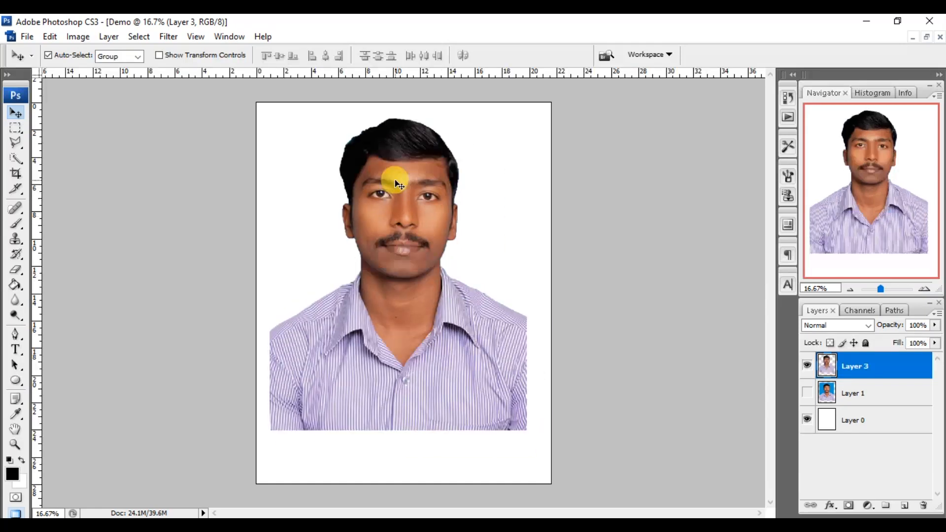
{"action": "key", "text": "ctrl+t"}
{"action": "left_click_drag", "start_coordinate": [269, 119], "coordinate": [367, 247]}
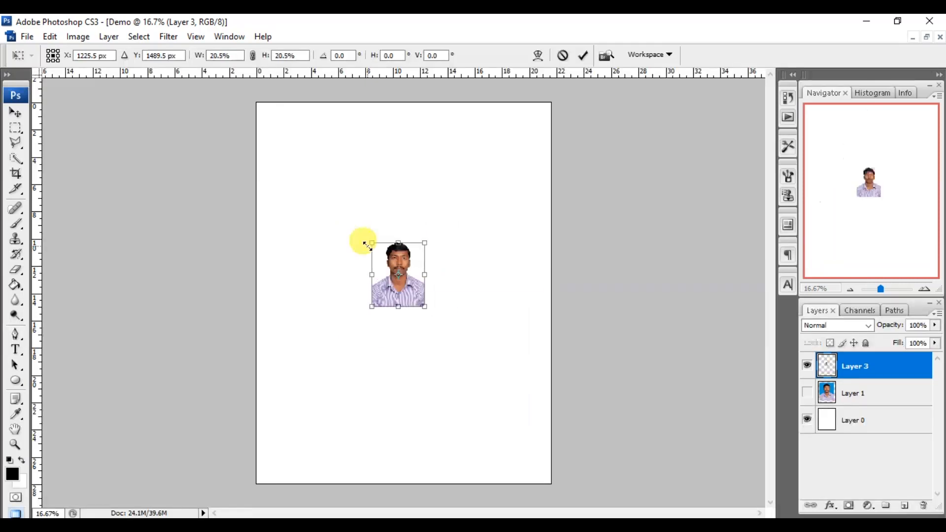
{"action": "key", "text": "Return"}
{"action": "left_click_drag", "start_coordinate": [403, 294], "coordinate": [511, 177]}
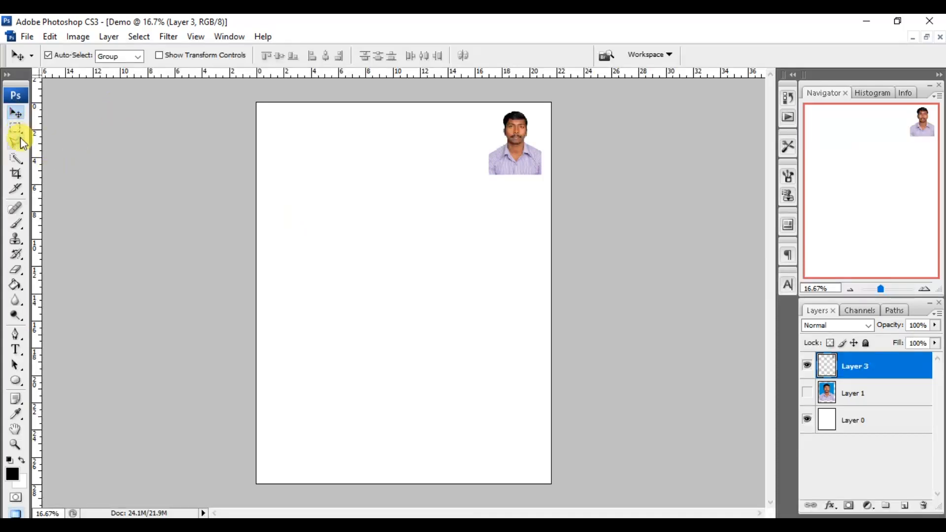
Show Layer 1, hide Layer 3, try cropping the page to the blue-background portrait, and undo the crop
{"action": "left_click", "coordinate": [18, 177]}
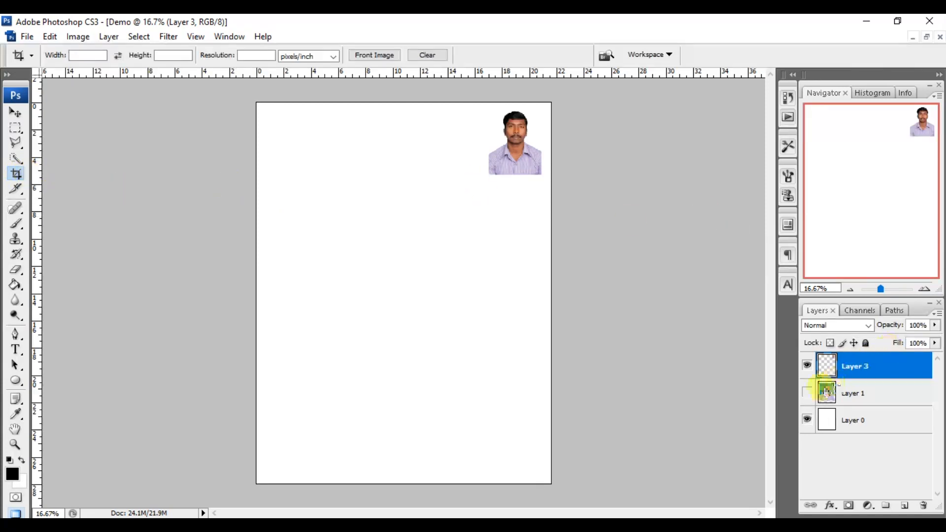
{"action": "left_click", "coordinate": [807, 393]}
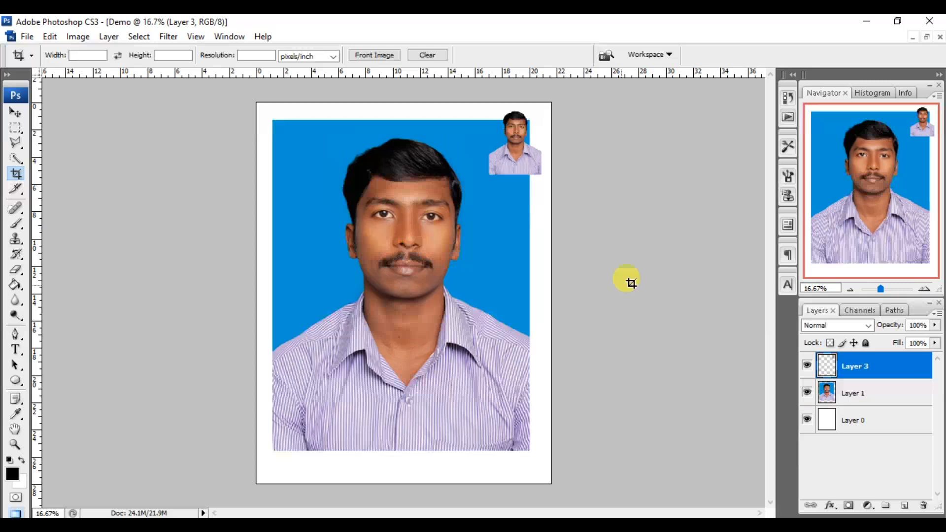
{"action": "left_click", "coordinate": [806, 370]}
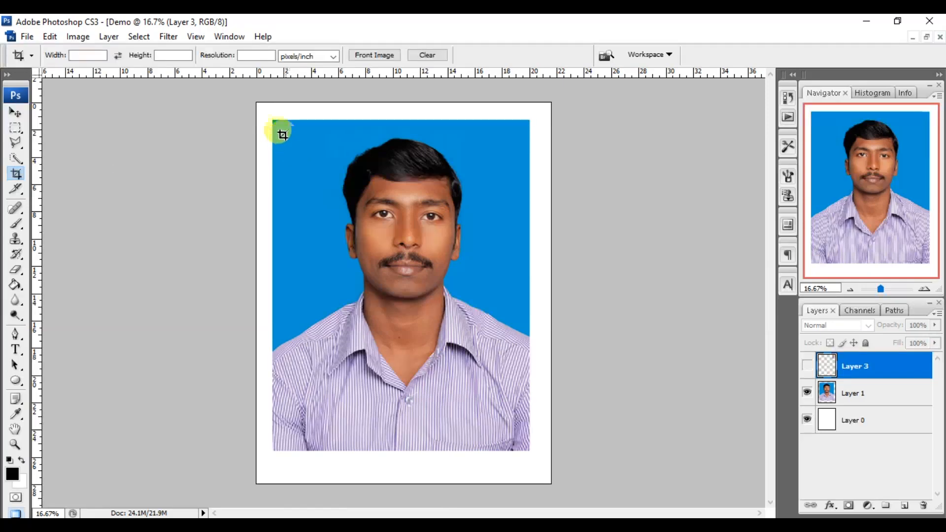
{"action": "left_click_drag", "start_coordinate": [281, 132], "coordinate": [531, 437]}
{"action": "key", "text": "Return"}
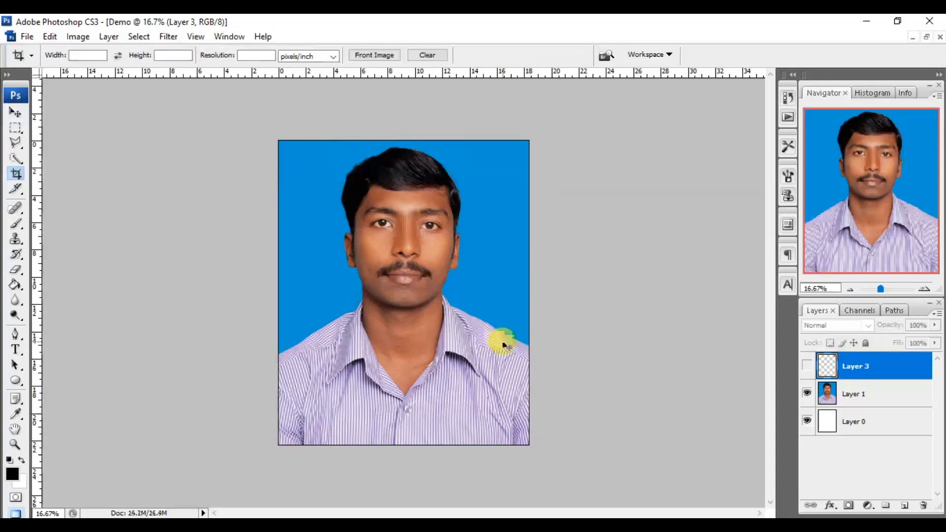
{"action": "key", "text": "ctrl+z"}
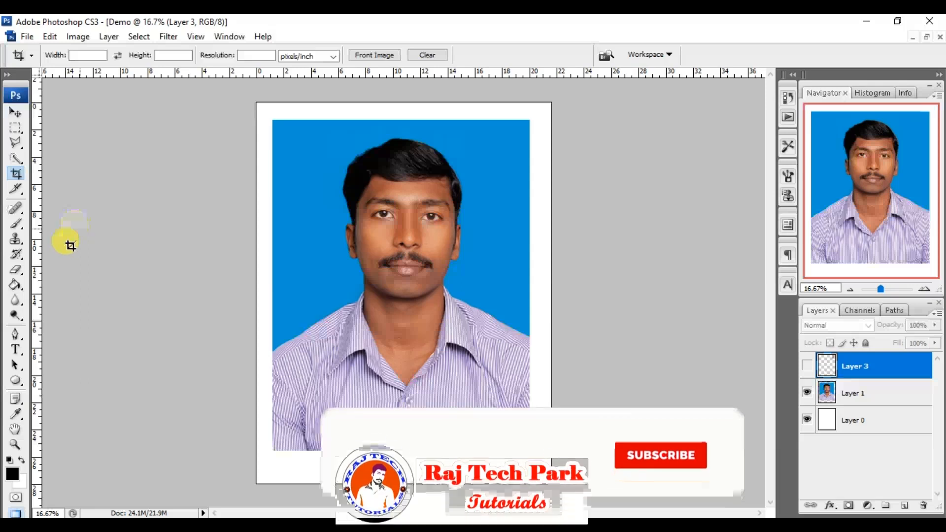
Hide Layer 1 and show the small cut-out on Layer 3, with the Horizontal Type tool active
{"action": "left_click", "coordinate": [16, 349]}
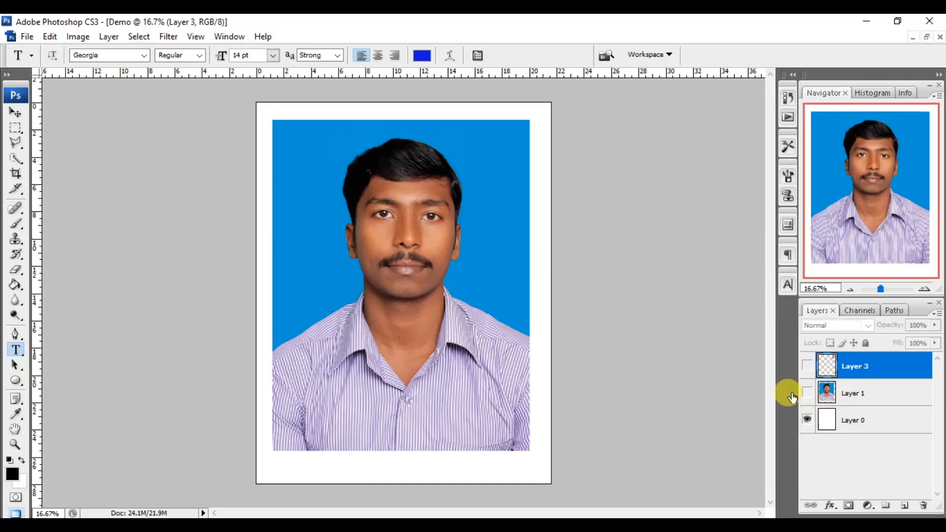
{"action": "left_click", "coordinate": [807, 393]}
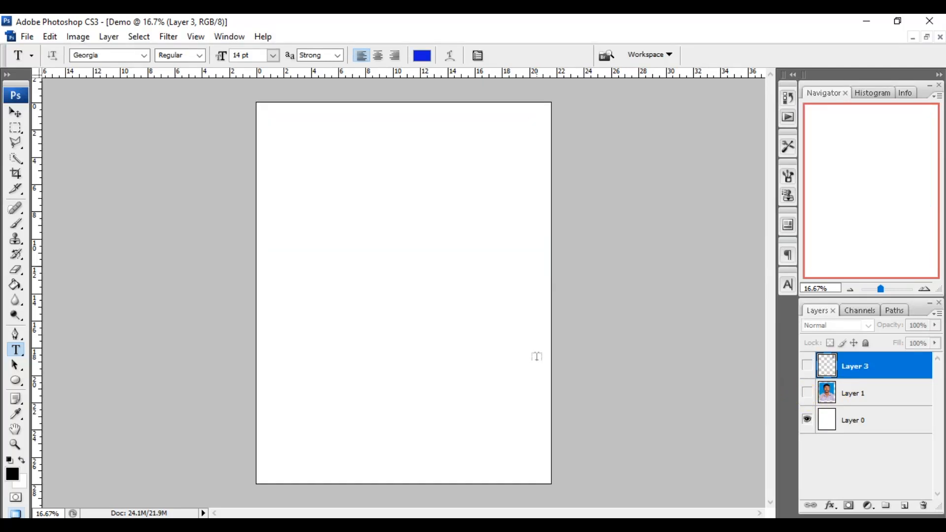
{"action": "left_click", "coordinate": [807, 367]}
Try entering the person's first name as point text on the page, and delete it again
{"action": "left_click", "coordinate": [305, 203]}
{"action": "type", "text": "rajkumar"}
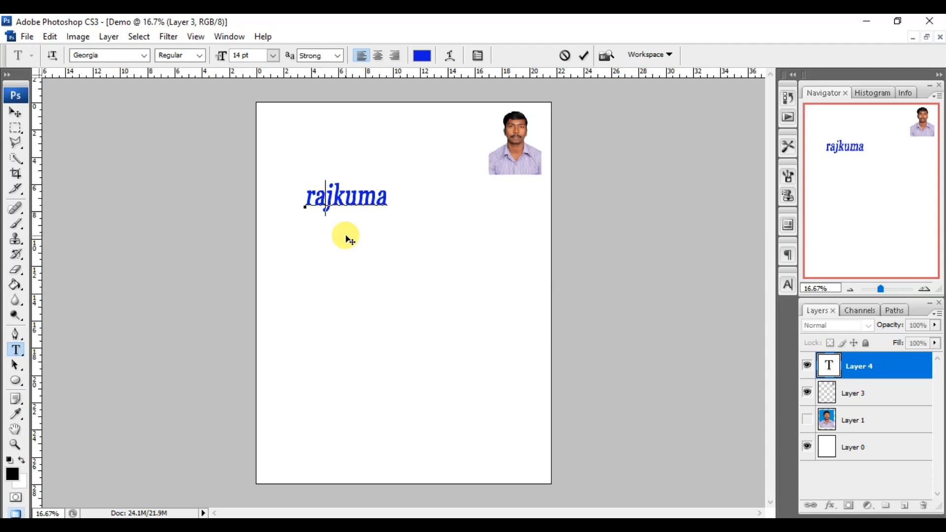
{"action": "key", "text": "BackSpace"}
{"action": "key", "text": "BackSpace"}
{"action": "key", "text": "BackSpace"}
{"action": "key", "text": "BackSpace"}
{"action": "key", "text": "BackSpace"}
{"action": "key", "text": "BackSpace"}
{"action": "key", "text": "BackSpace"}
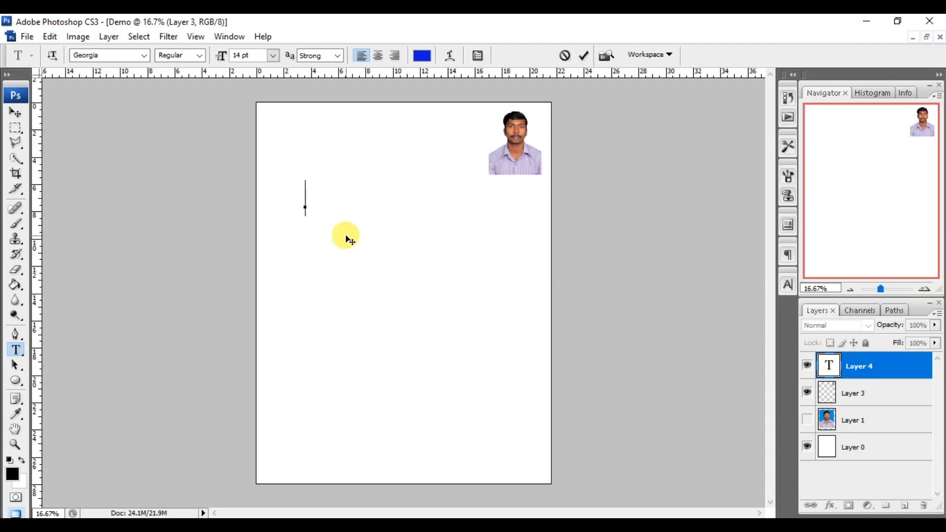
{"action": "left_click", "coordinate": [24, 354]}
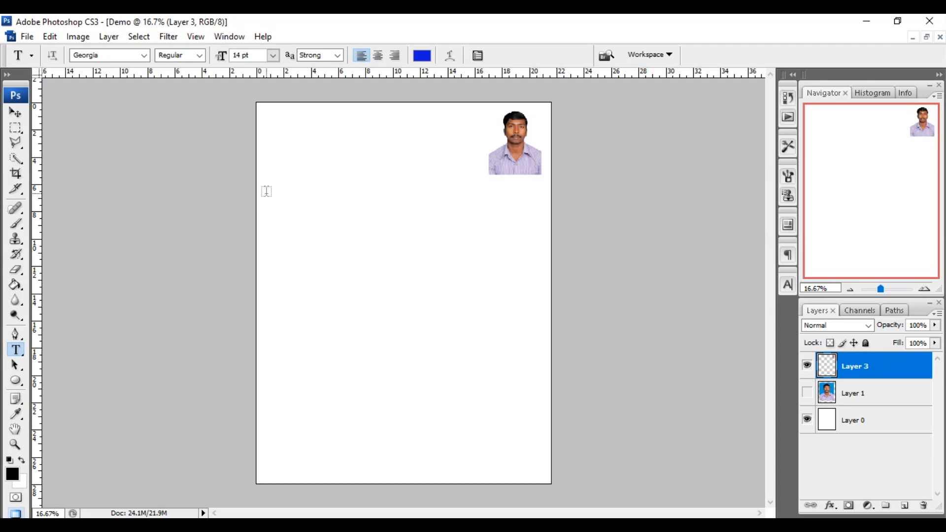
Draw a paragraph text box across nearly the full page width below the photo and enter the person's first name
{"action": "left_click_drag", "start_coordinate": [266, 193], "coordinate": [544, 367]}
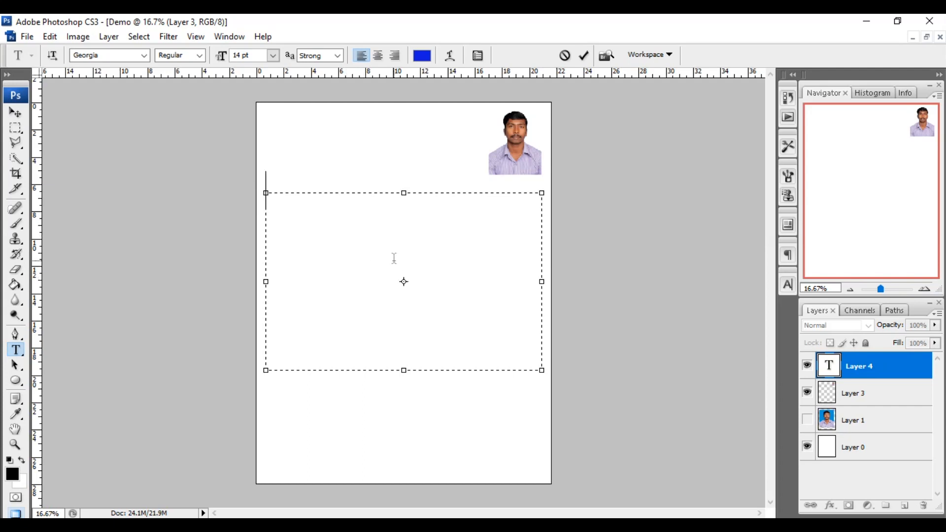
{"action": "type", "text": "Rajkumar"}
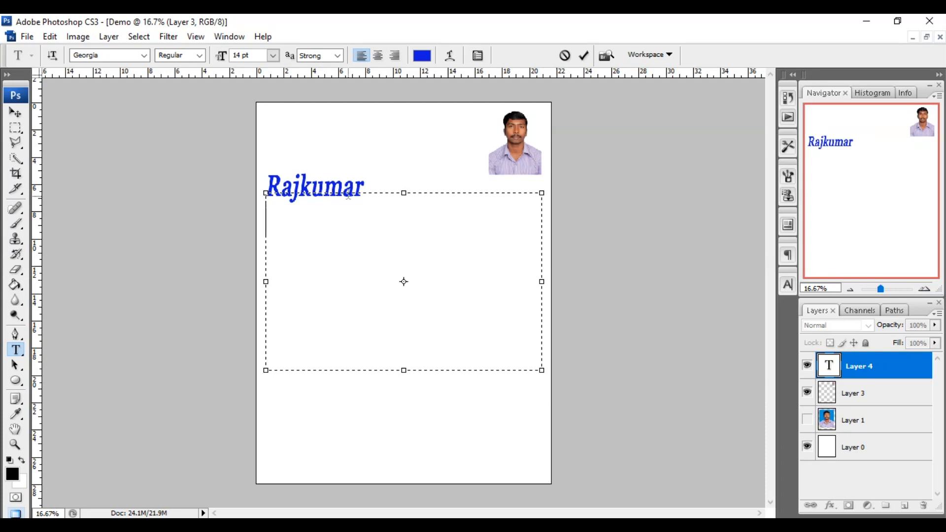
Select the whole name line and try centre and right alignment before returning it to left alignment
{"action": "key", "text": "shift+Right"}
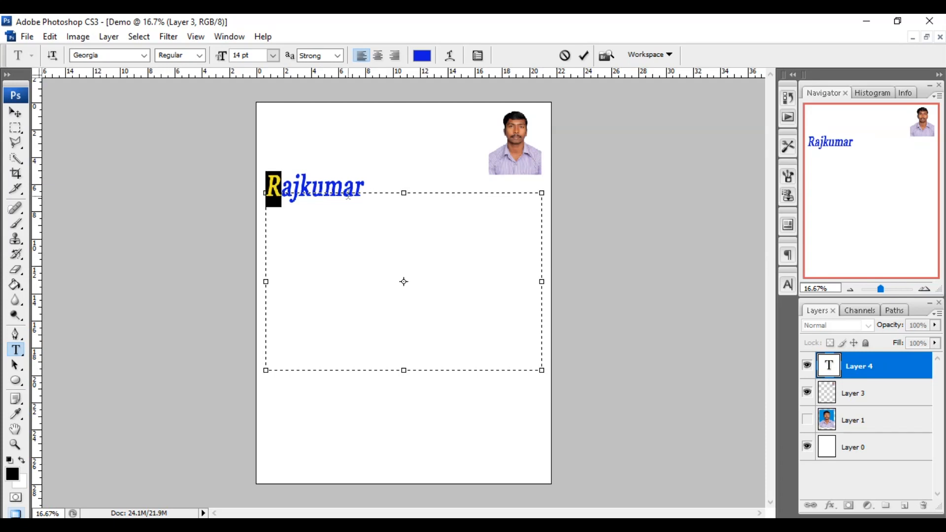
{"action": "key", "text": "shift+Right"}
{"action": "key", "text": "shift+Right"}
{"action": "key", "text": "shift+Right"}
{"action": "key", "text": "shift+Right"}
{"action": "key", "text": "shift+Right"}
{"action": "key", "text": "shift+Right"}
{"action": "key", "text": "shift+Right"}
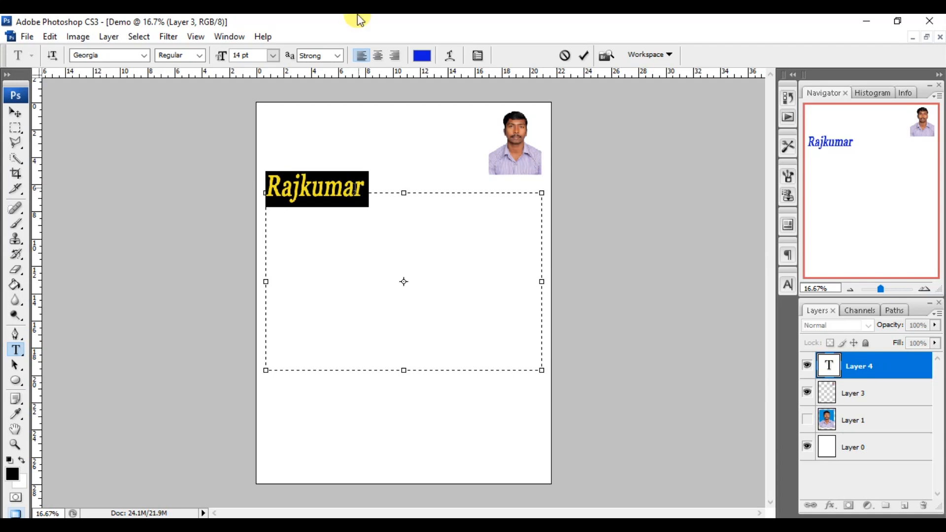
{"action": "left_click", "coordinate": [383, 56]}
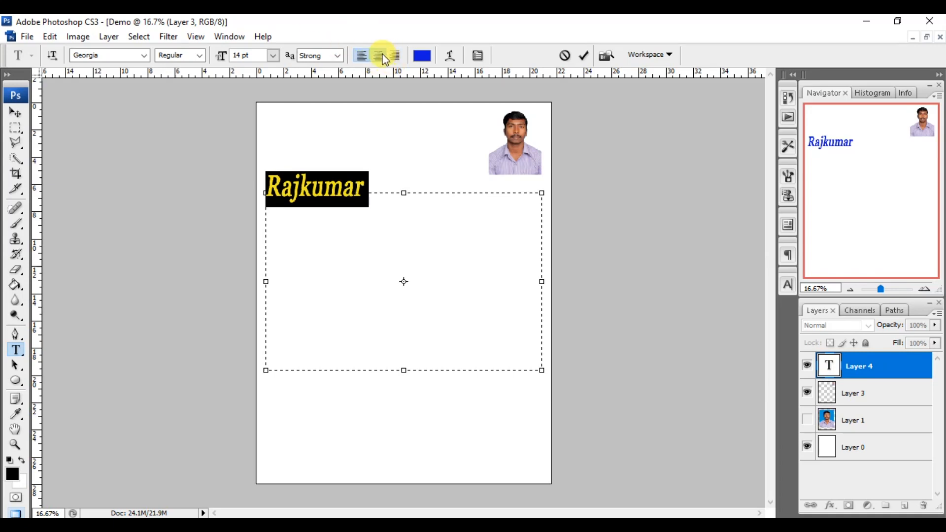
{"action": "left_click", "coordinate": [396, 57]}
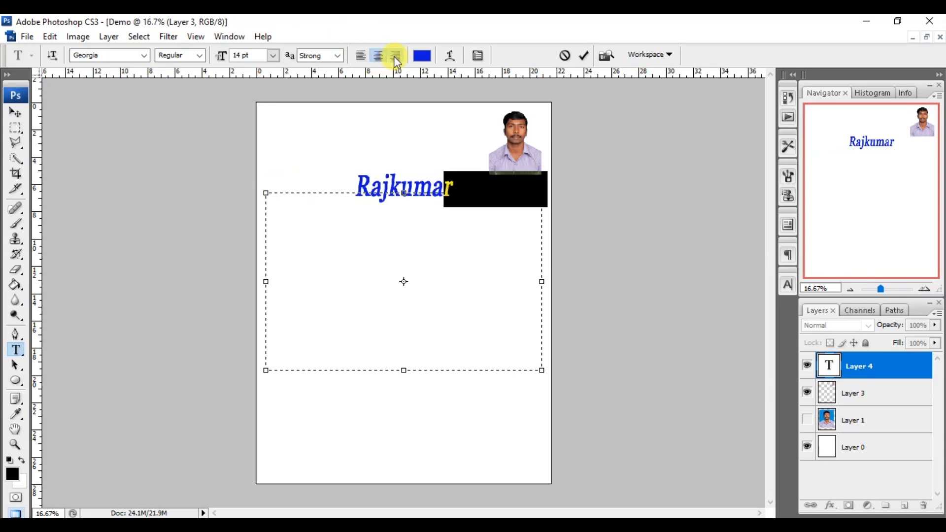
{"action": "left_click", "coordinate": [359, 59]}
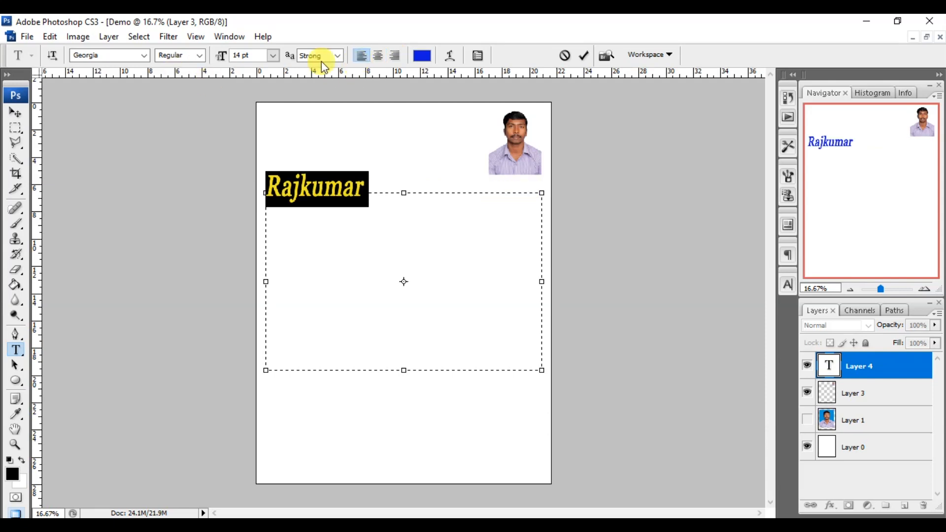
Set the selected name to 18 pt, centre it in the text box, keep the Georgia font and commit the text
{"action": "left_click", "coordinate": [271, 56]}
{"action": "left_click", "coordinate": [266, 196]}
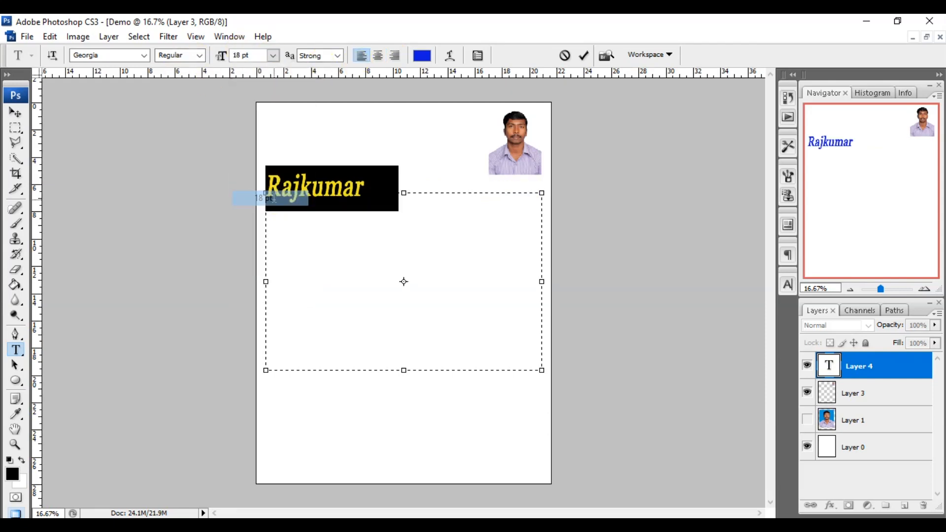
{"action": "left_click", "coordinate": [378, 56]}
{"action": "left_click", "coordinate": [145, 55]}
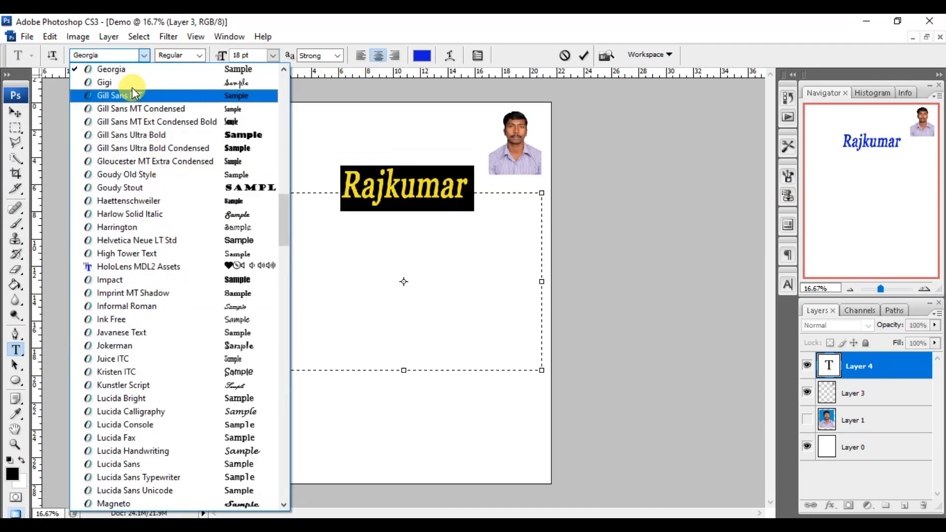
{"action": "left_click", "coordinate": [141, 52]}
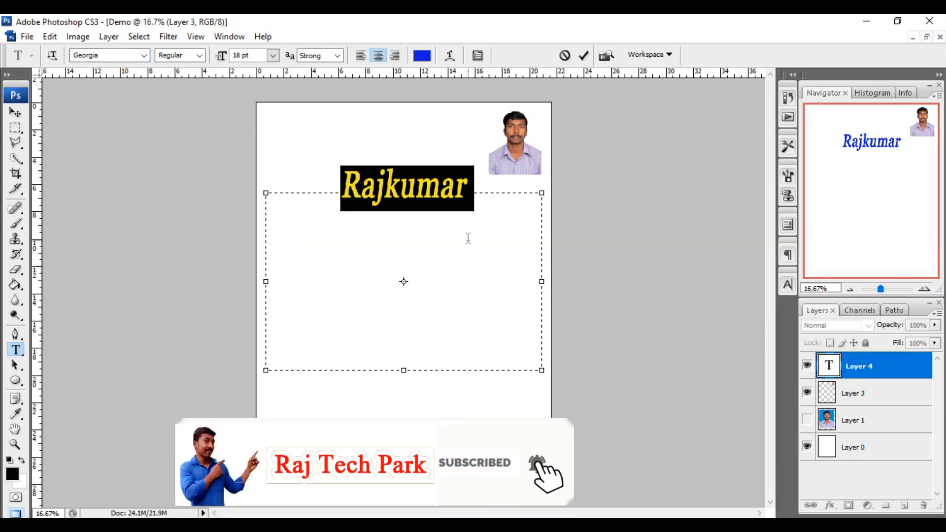
{"action": "left_click", "coordinate": [867, 393]}
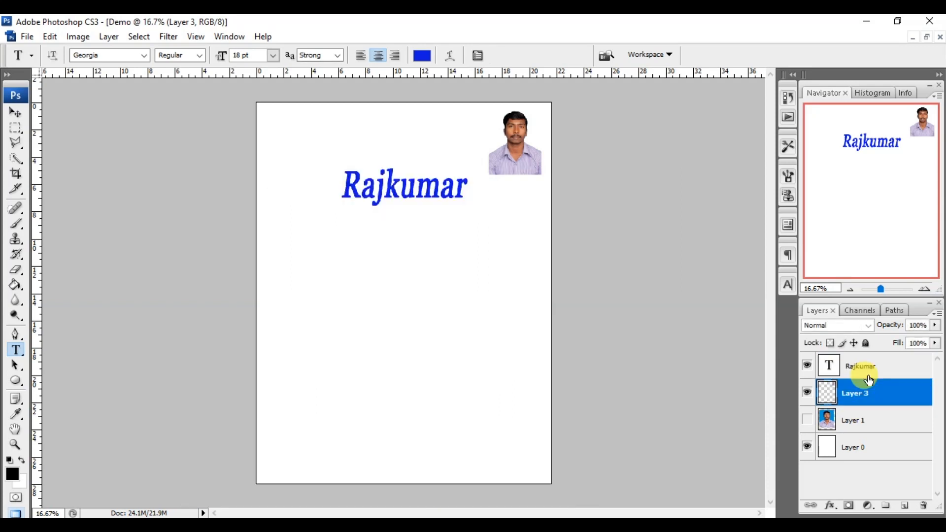
Select the individual layers in turn, toggle Layer 3's visibility off and on, and pick the name text with the Move tool
{"action": "left_click", "coordinate": [863, 375]}
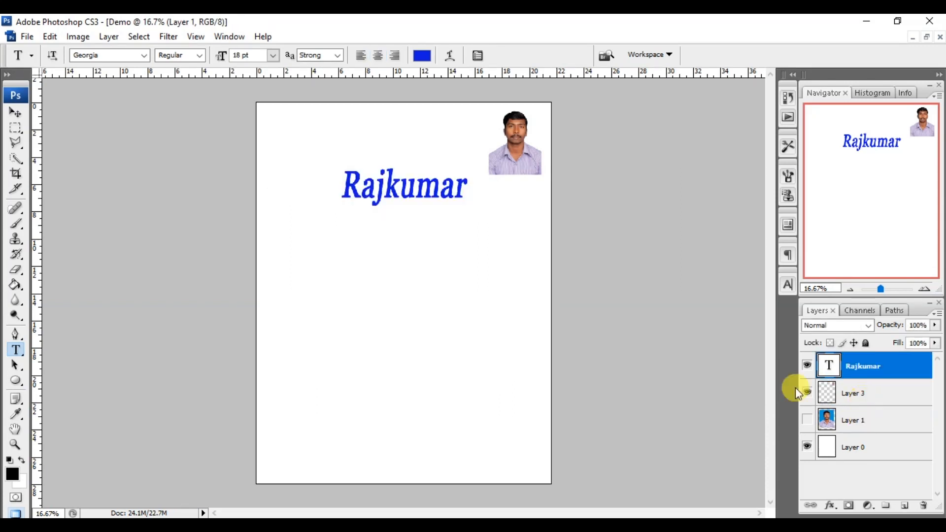
{"action": "left_click", "coordinate": [837, 420]}
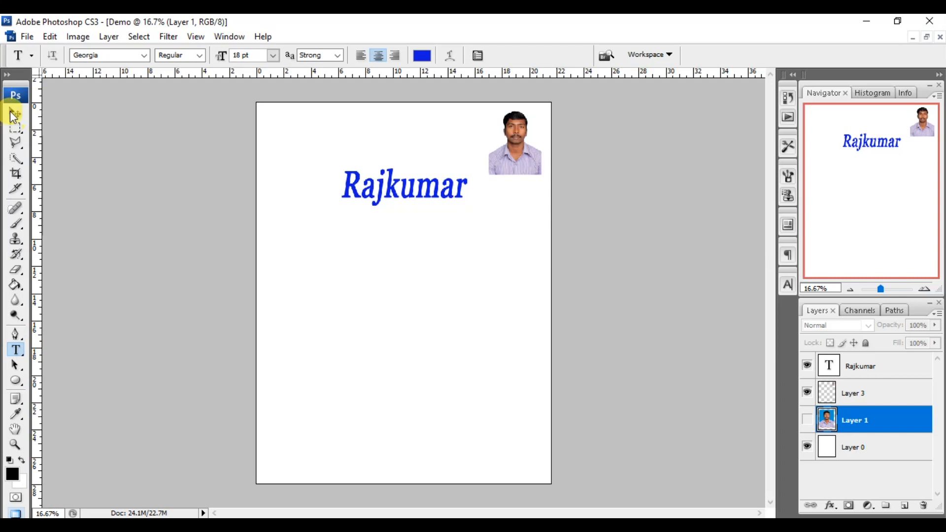
{"action": "left_click", "coordinate": [14, 114]}
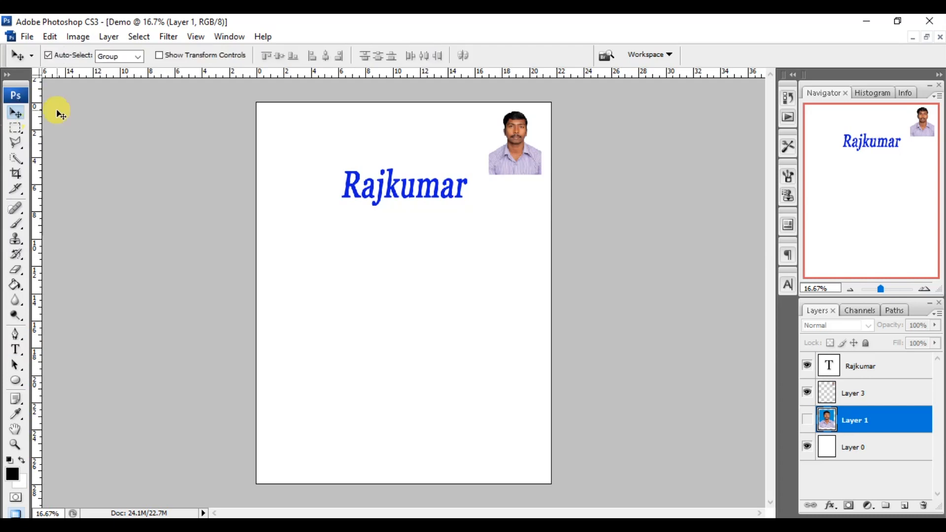
{"action": "left_click", "coordinate": [514, 165]}
{"action": "left_click", "coordinate": [860, 397]}
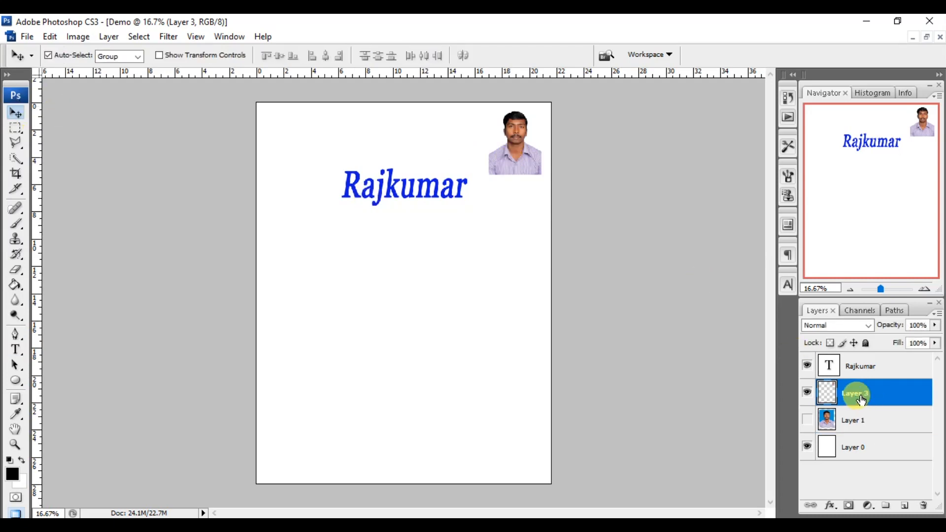
{"action": "left_click", "coordinate": [807, 393]}
{"action": "left_click", "coordinate": [808, 392]}
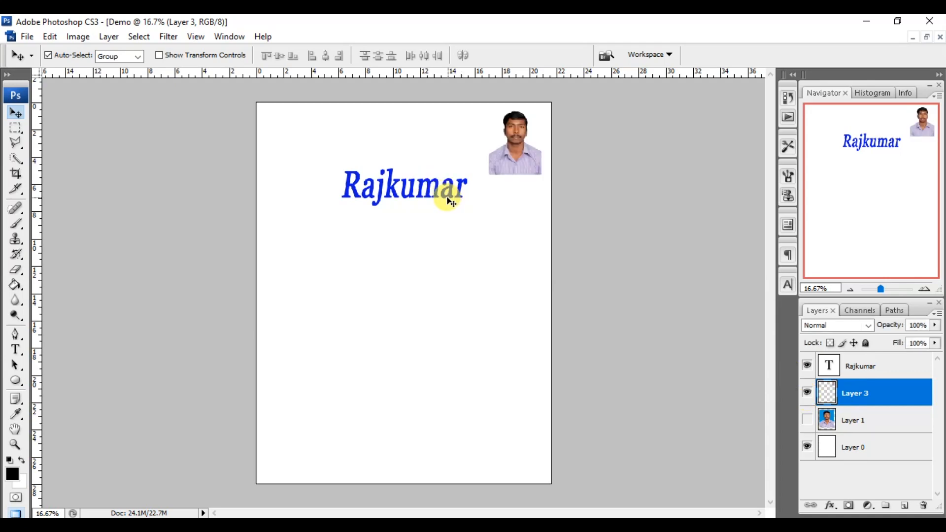
{"action": "left_click", "coordinate": [434, 190]}
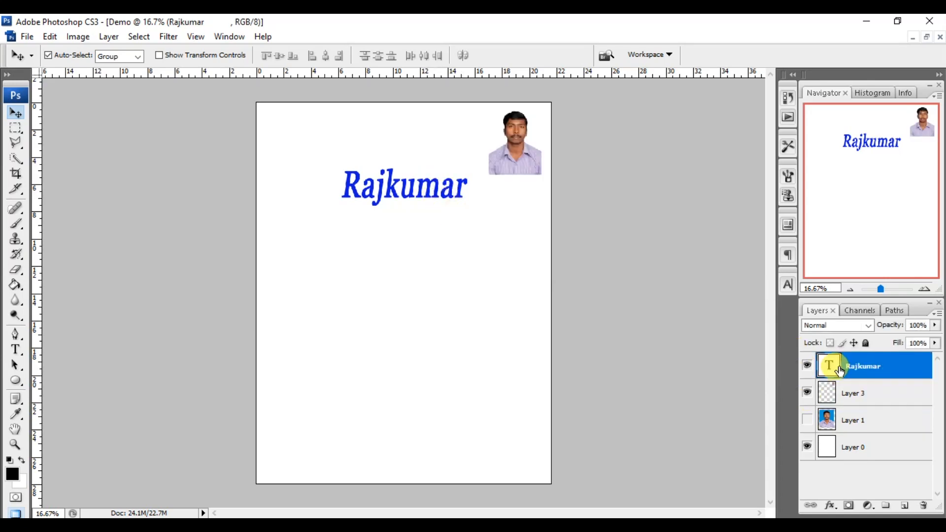